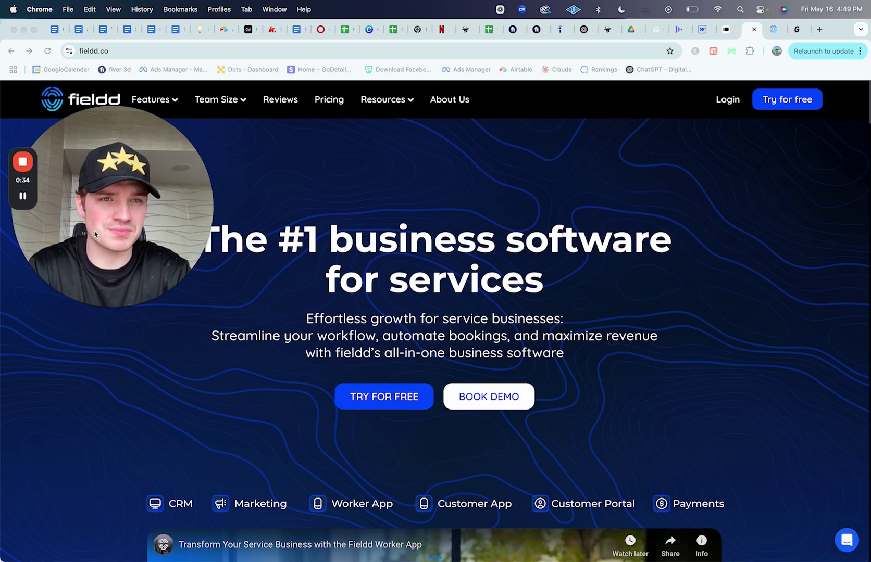
Step: Log in to the Fieldd admin and review this week's schedule of 73 jobs worth $30,954.77
left_click(717, 103)
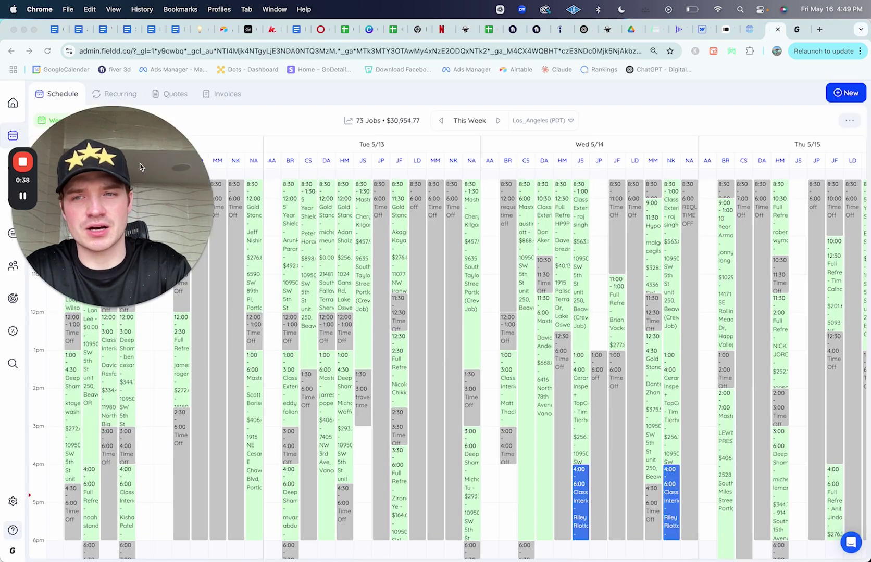
left_click_drag(140, 166, 172, 238)
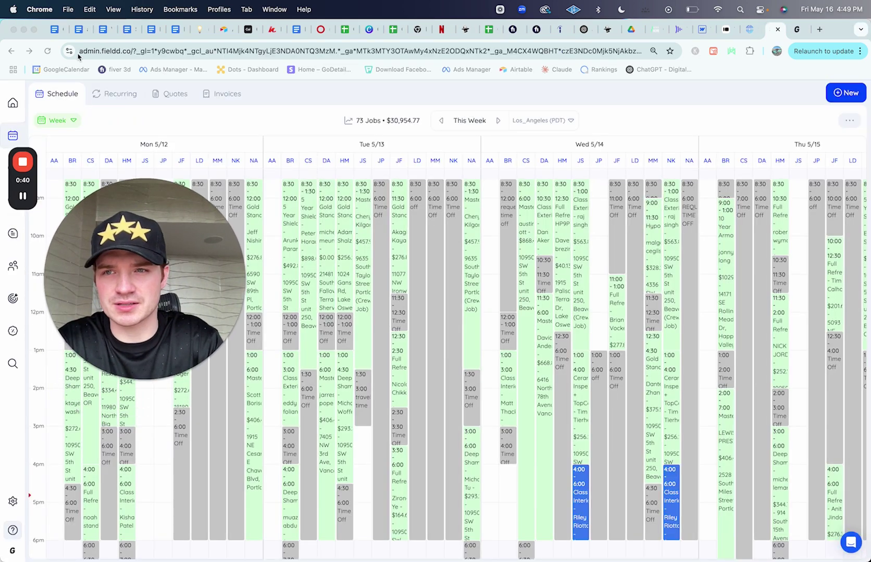
left_click(48, 52)
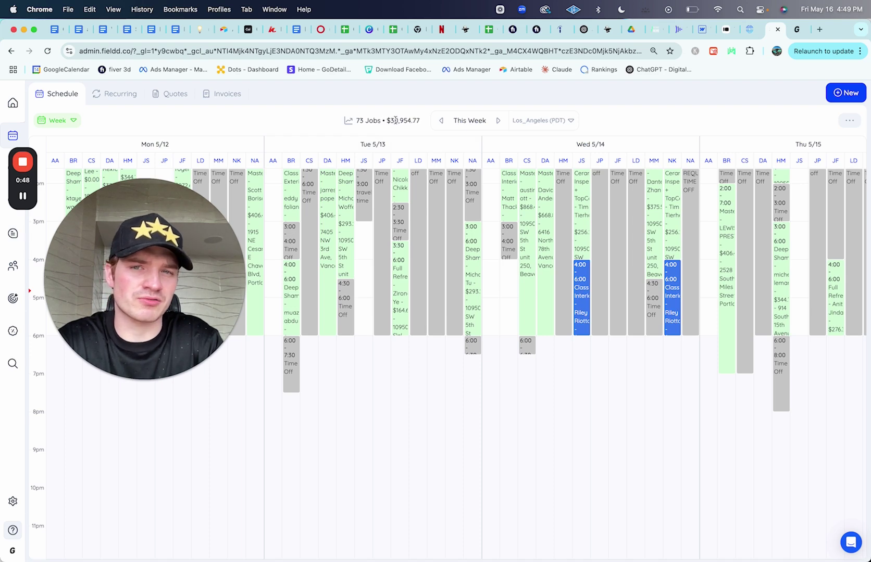
scroll(402, 291, "up", 3)
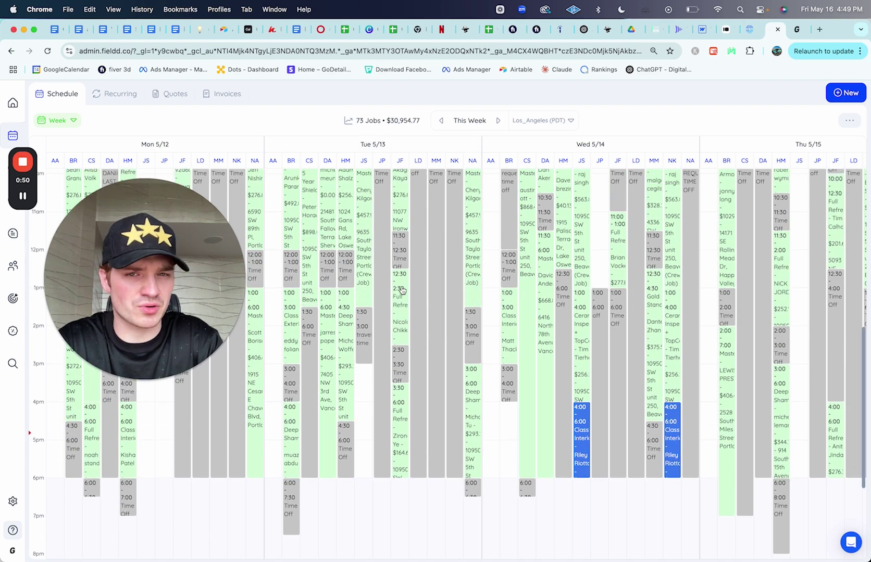
scroll(402, 291, "up", 2)
scroll(402, 291, "right", 10)
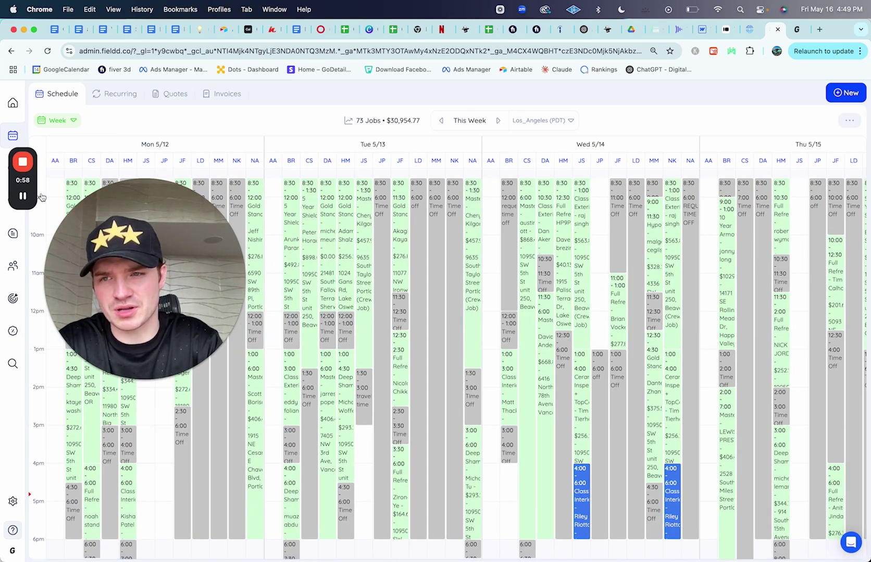
left_click_drag(34, 180, 66, 174)
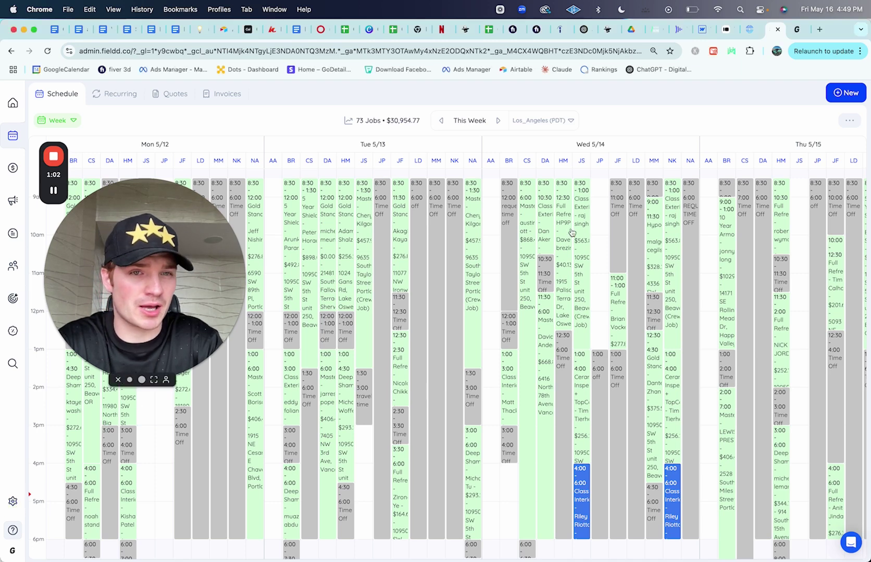
Step: On the GoDetail booking page, drop the map pin on a downtown Portland street as the service address
left_click(799, 31)
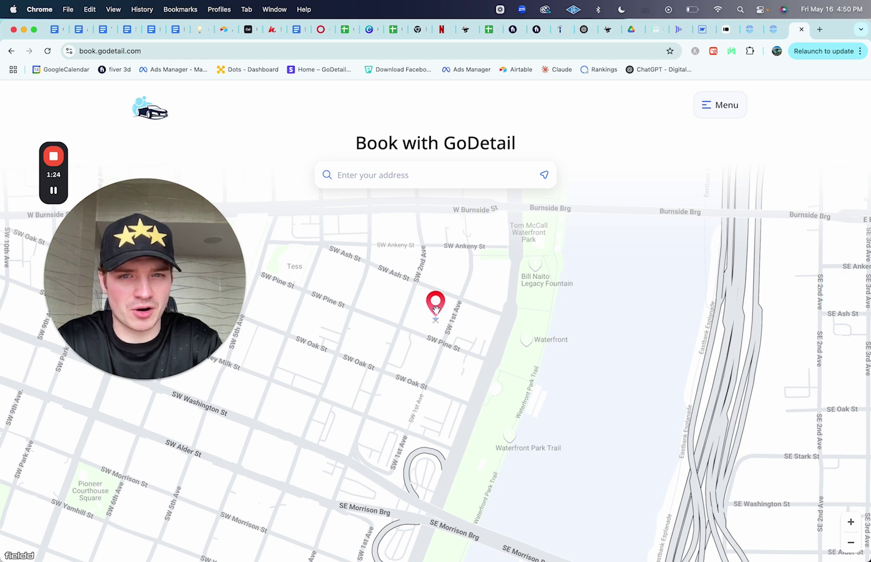
mouse_move(436, 310)
left_mouse_down()
mouse_move(423, 346)
mouse_move(428, 338)
left_mouse_up()
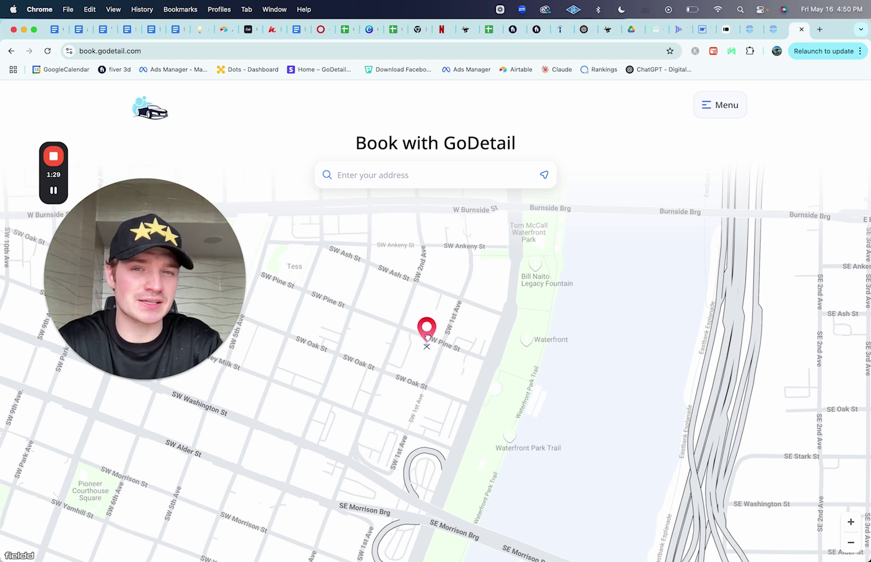
left_click_drag(428, 338, 426, 339)
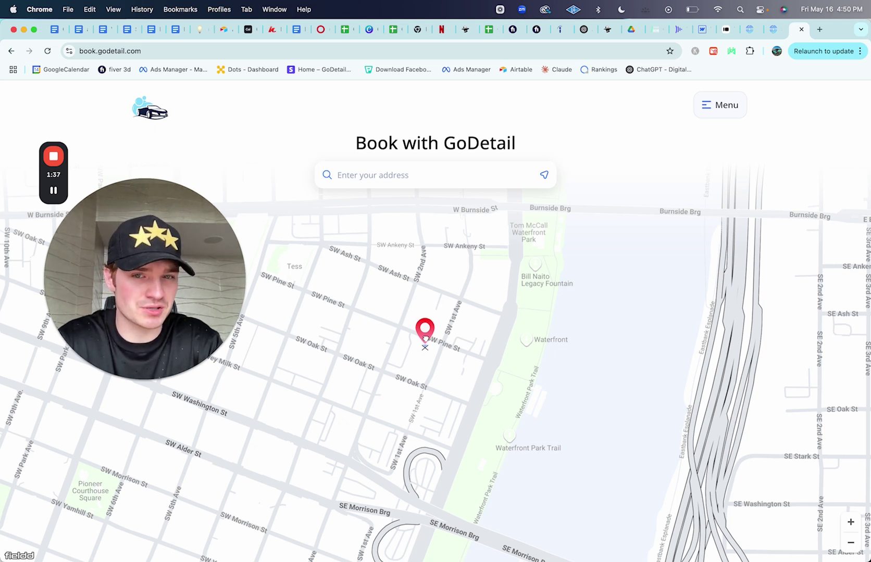
left_click_drag(425, 339, 424, 344)
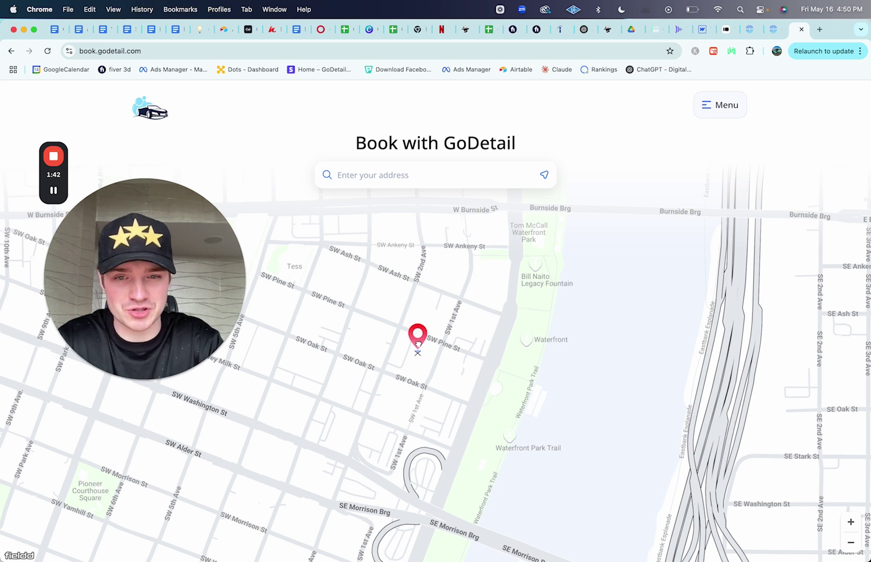
mouse_move(417, 343)
left_mouse_down()
mouse_move(416, 314)
mouse_move(415, 347)
left_mouse_up()
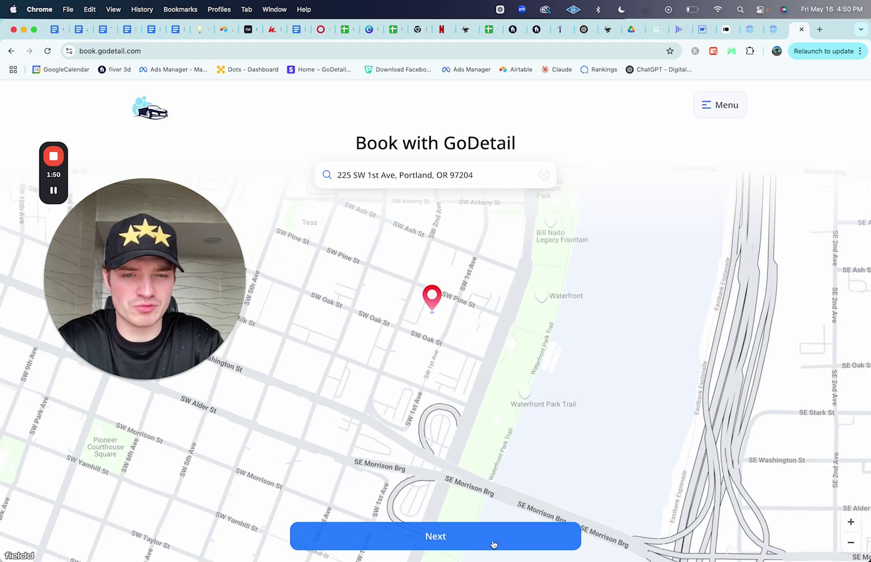
left_click(492, 542)
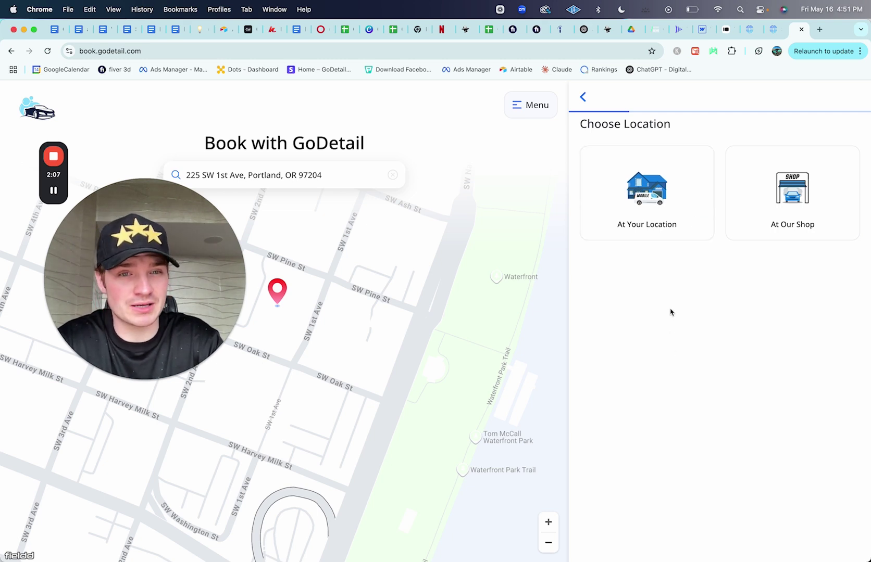
Step: Choose service At Your Location and pick the Full Detail Gold Standard package
left_click(684, 223)
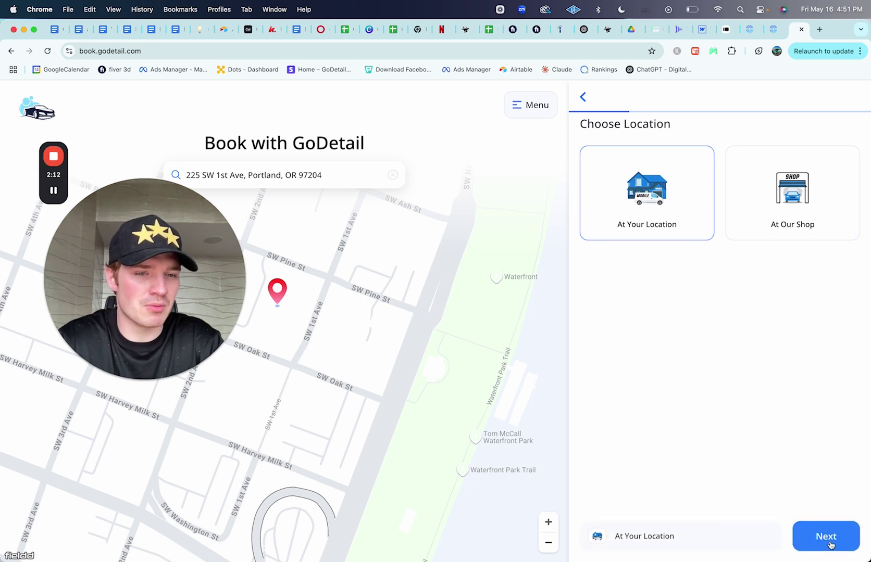
left_click(829, 538)
left_click(673, 235)
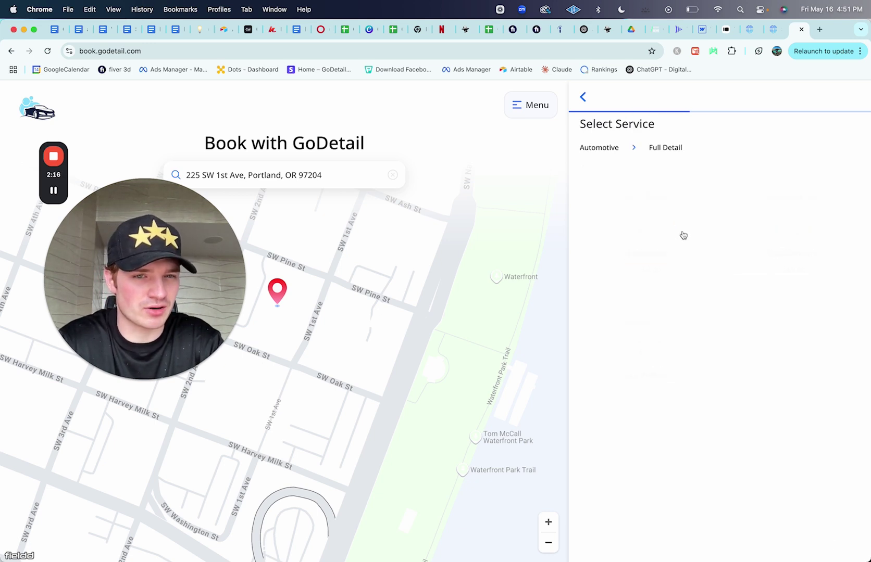
left_click(821, 238)
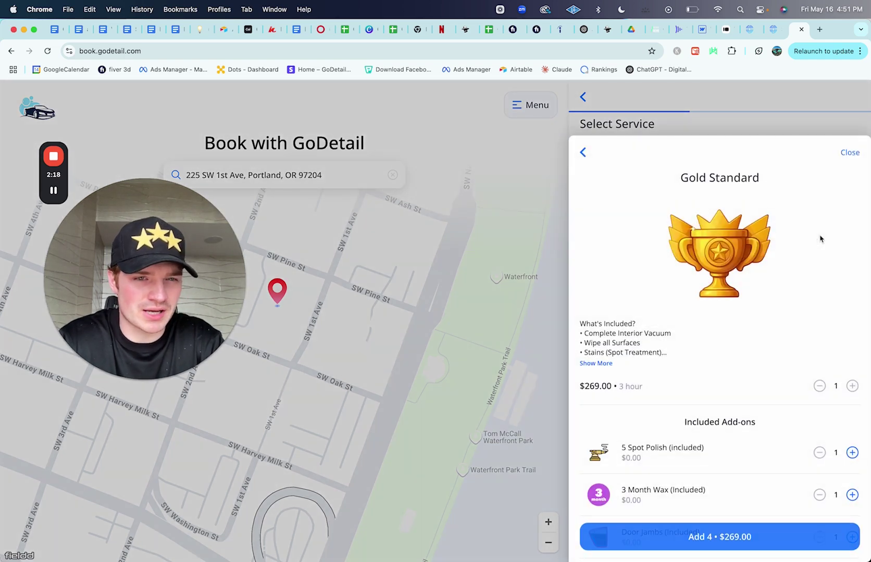
Step: Add Leather Treatment and Pet Hair Removal extras to Gold Standard and add it to the booking
scroll(709, 325, "down", 3)
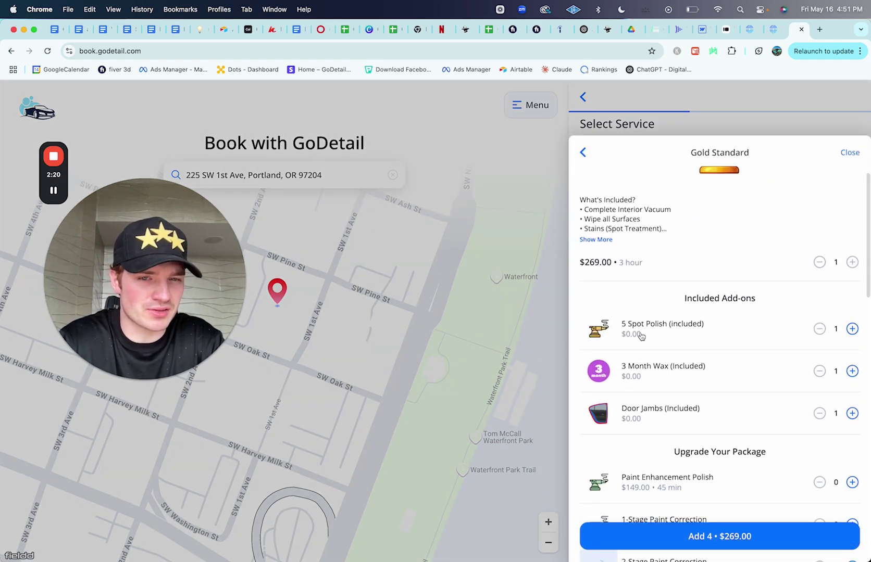
scroll(753, 356, "down", 3)
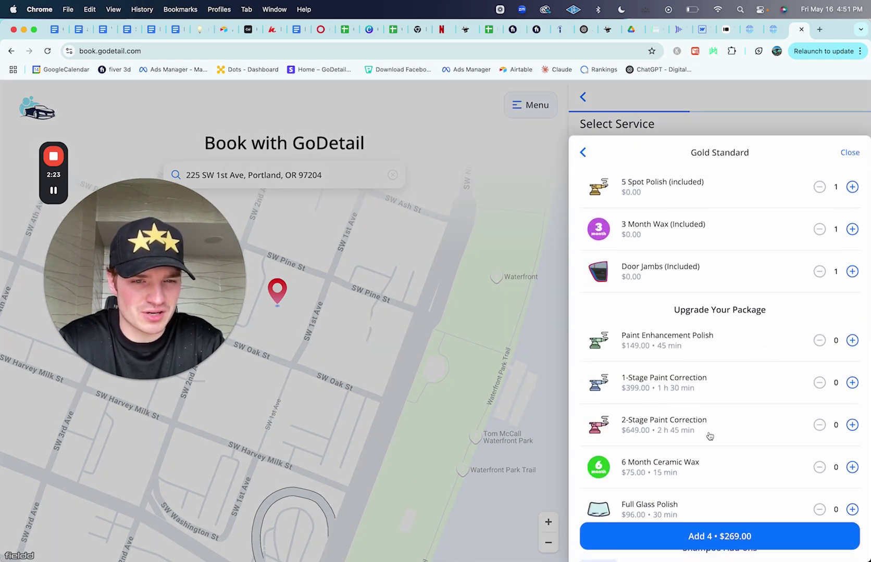
scroll(708, 435, "down", 5)
scroll(709, 435, "down", 3)
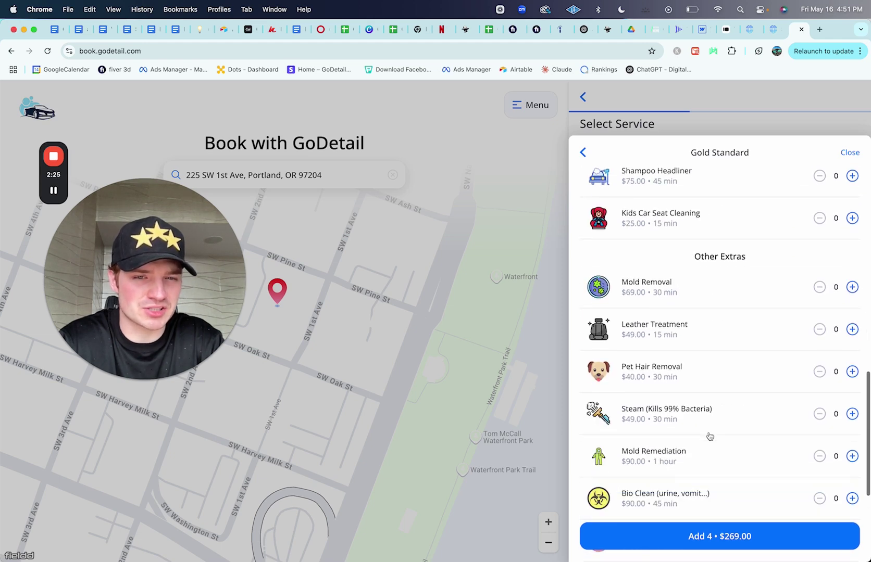
left_click(752, 346)
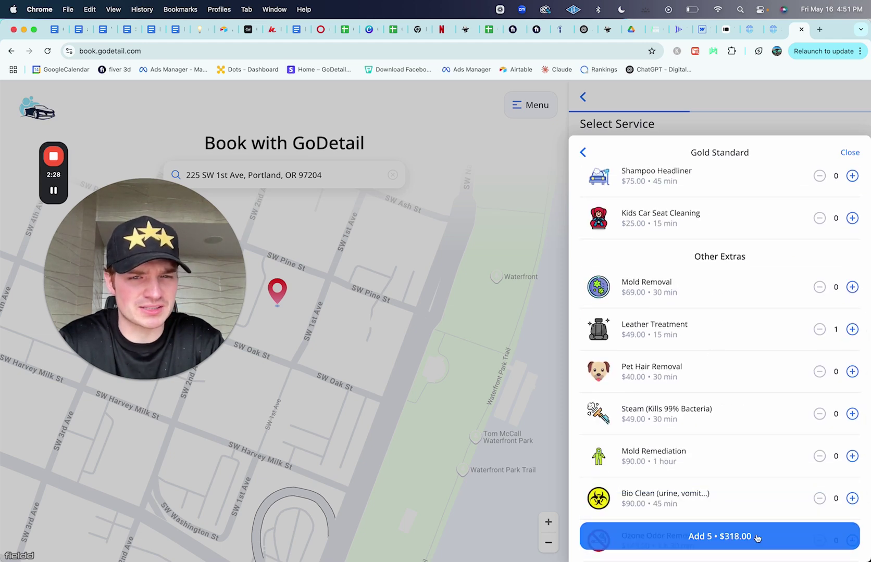
left_click(852, 372)
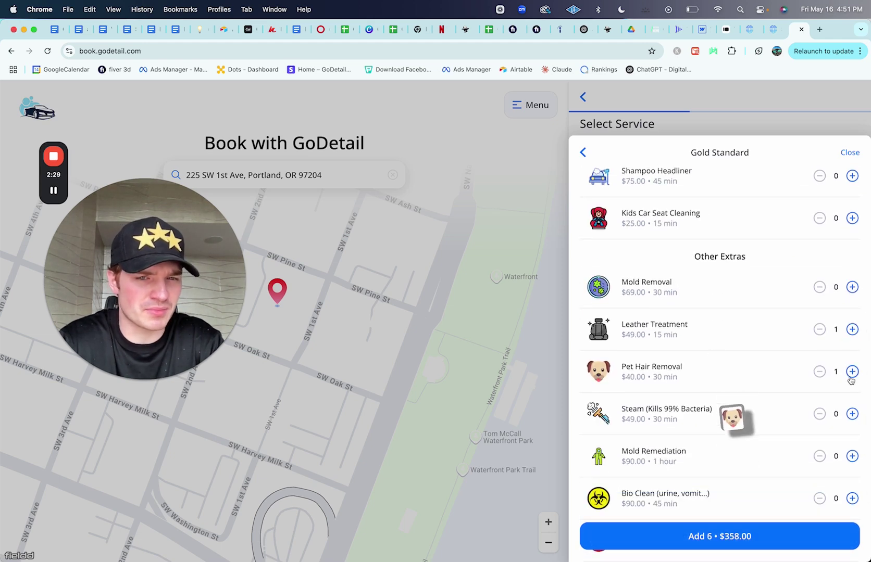
left_click(711, 534)
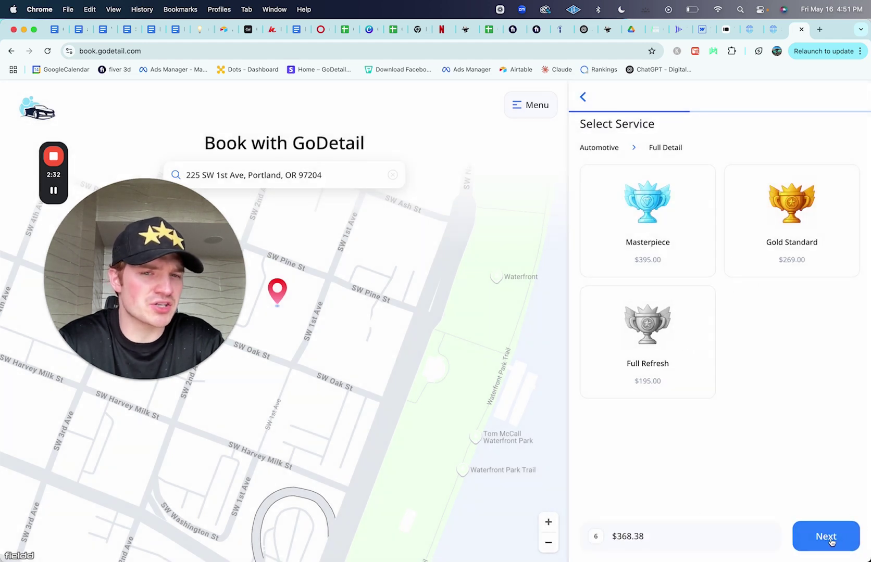
Step: Schedule the appointment for Mon May 19 at 12:00pm
left_click(830, 538)
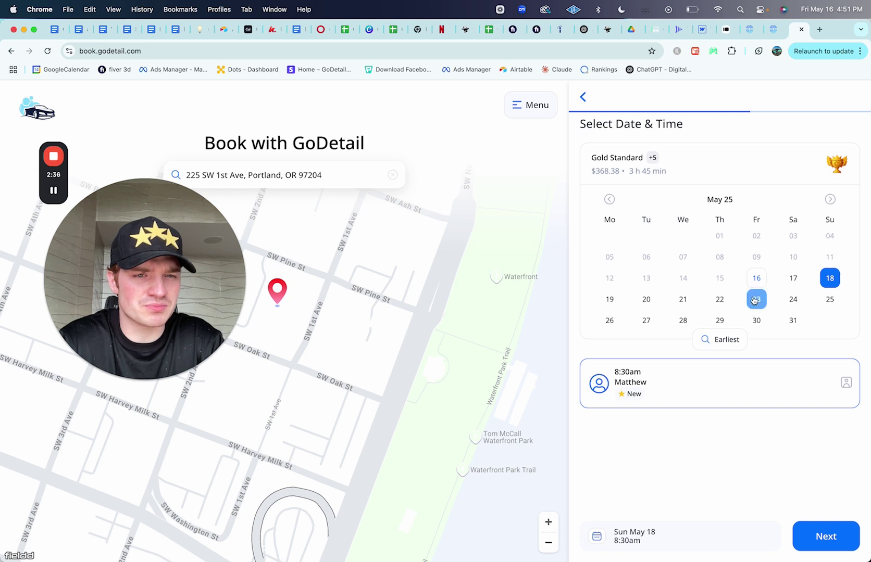
left_click(610, 304)
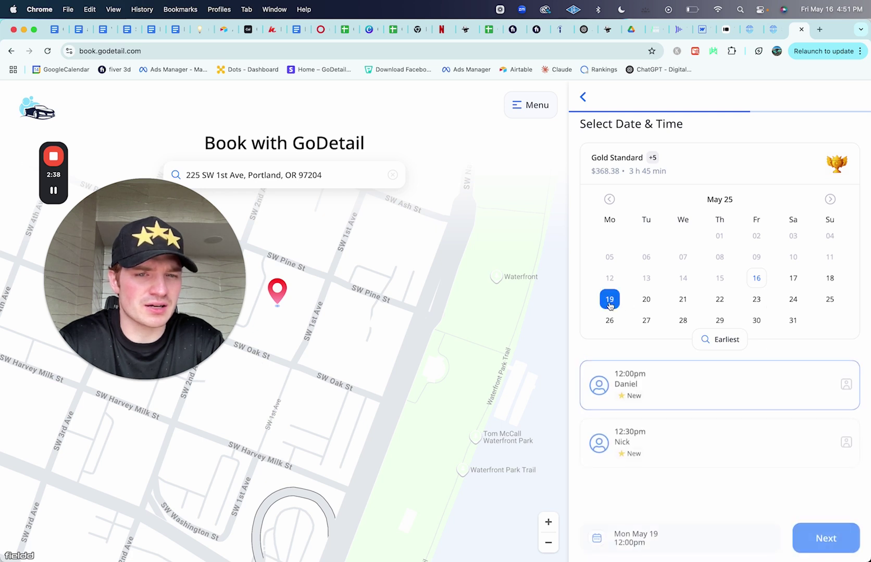
left_click(646, 301)
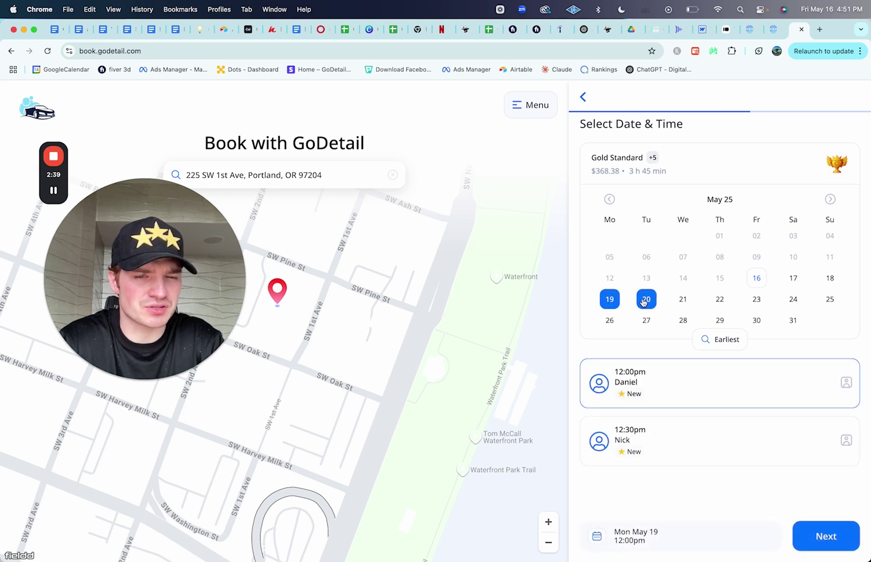
left_click(607, 302)
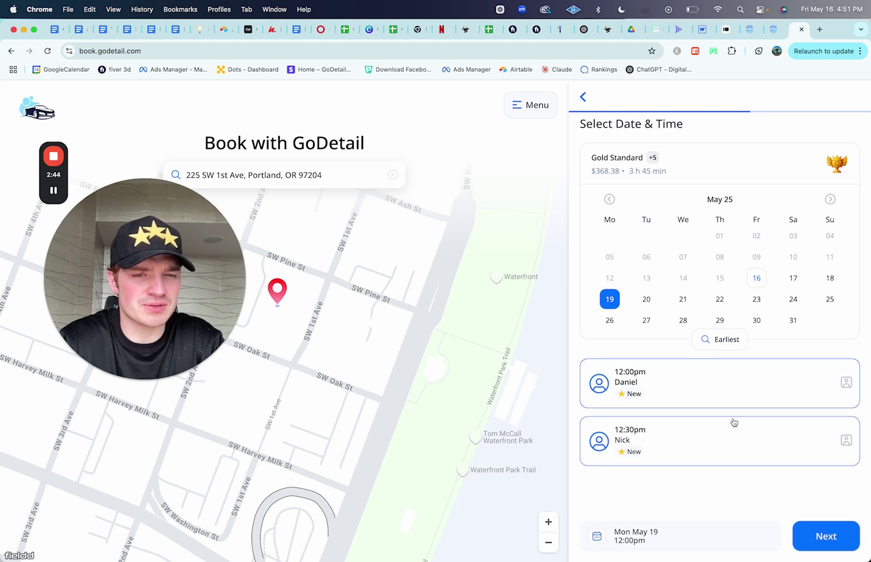
left_click(822, 539)
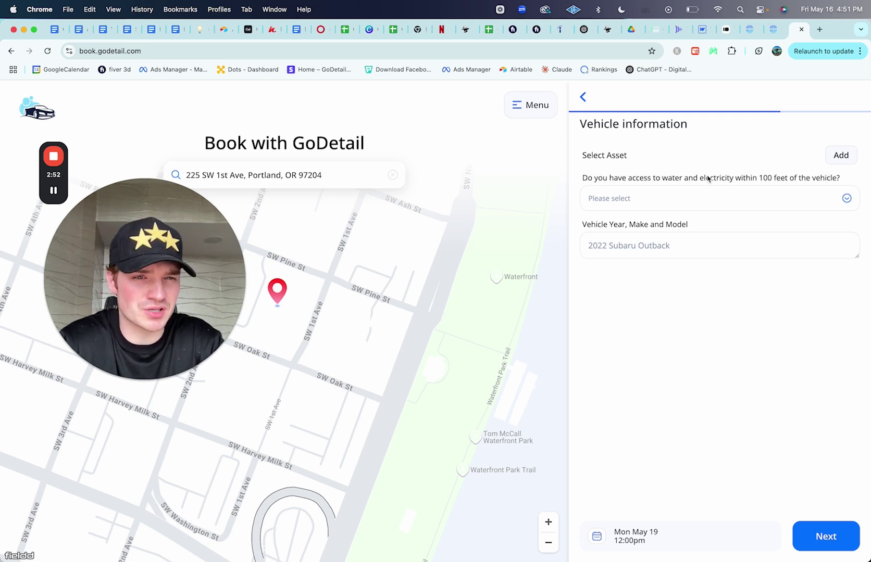
Step: Answer Yes to water and electricity access and enter the vehicle as 'Lu'
left_click(695, 198)
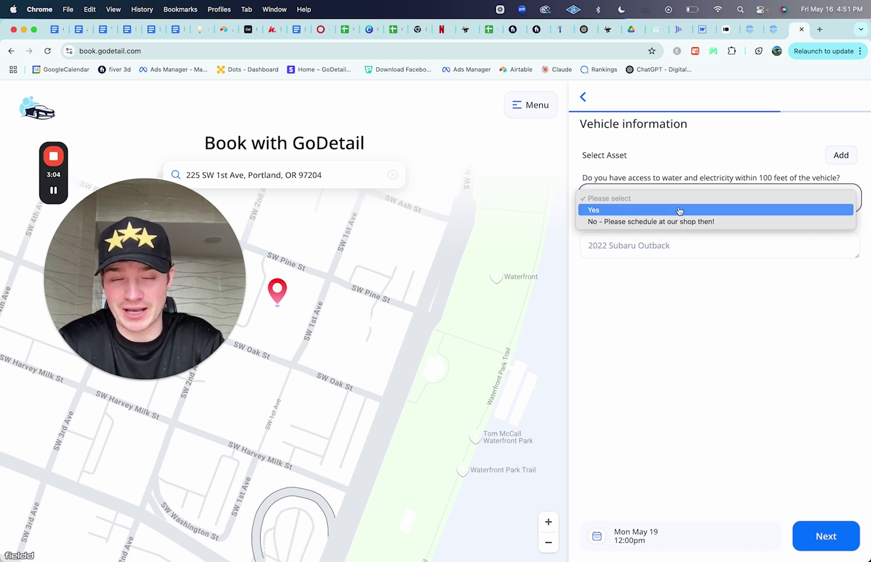
left_click(671, 264)
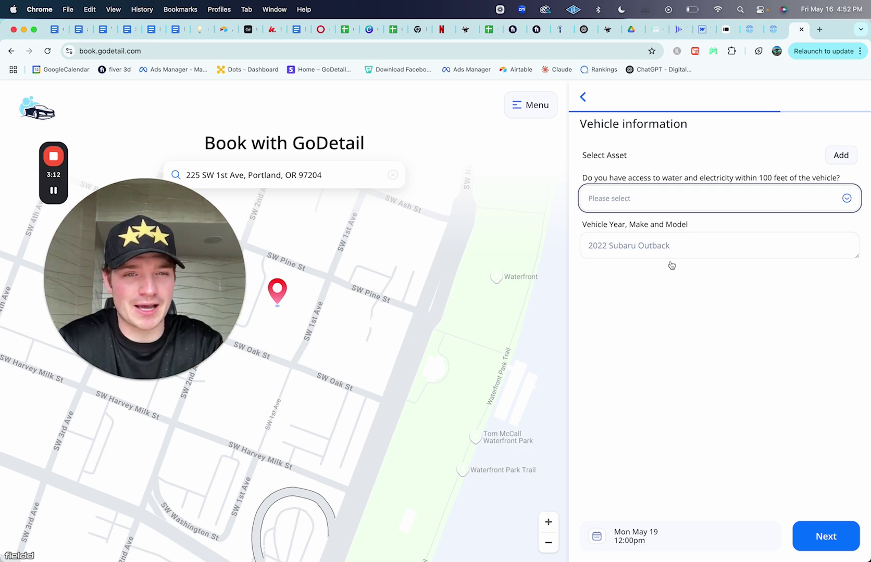
left_click(657, 206)
left_click(647, 212)
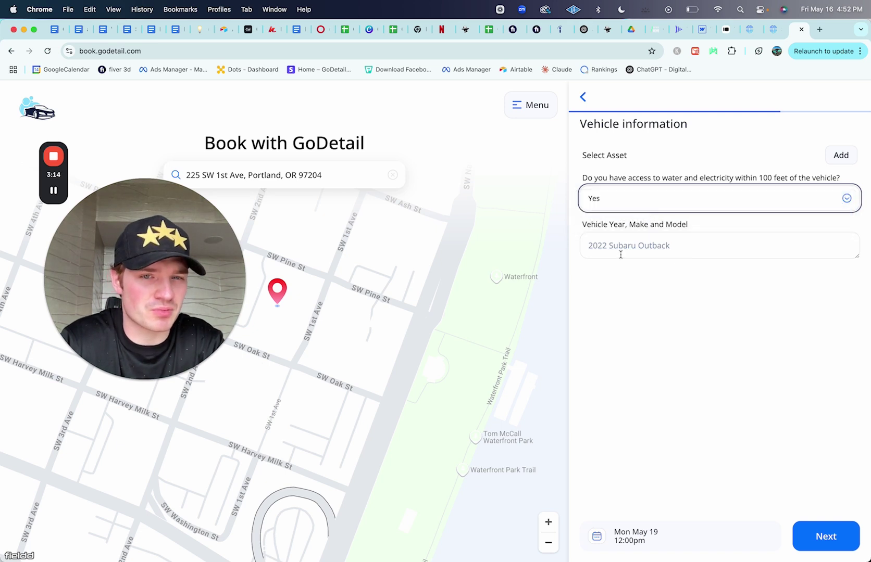
left_click(623, 251)
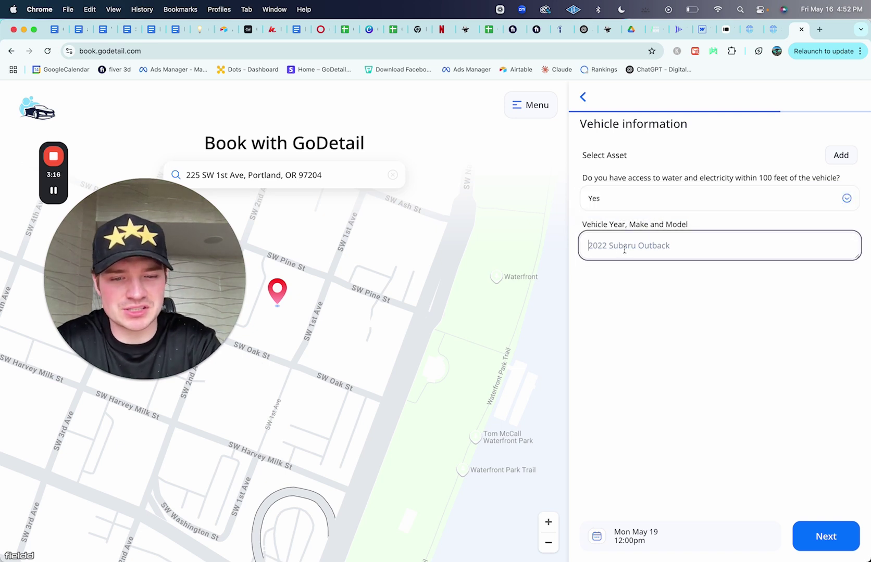
type("Lu")
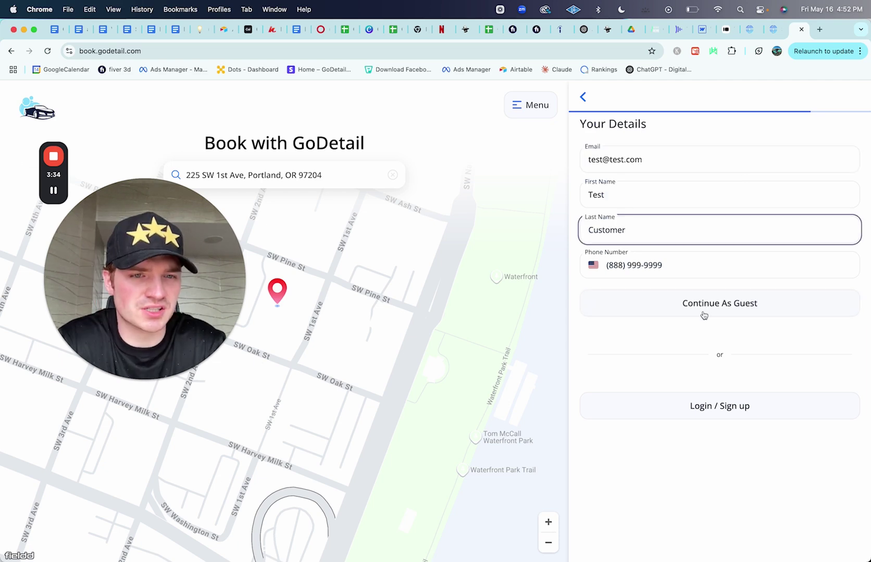
Step: Continue as a guest, submit the $368.38 booking, and read the full terms of service
left_click(683, 306)
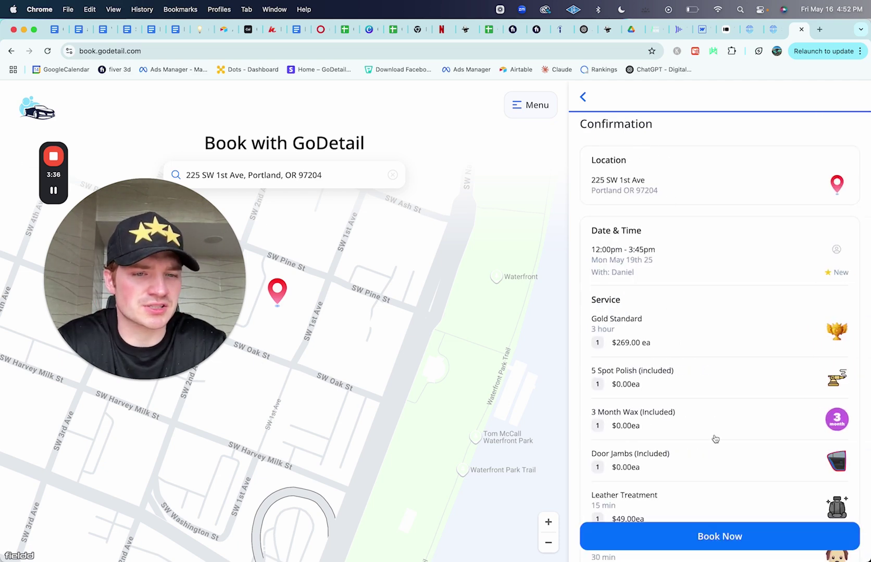
scroll(715, 439, "down", 6)
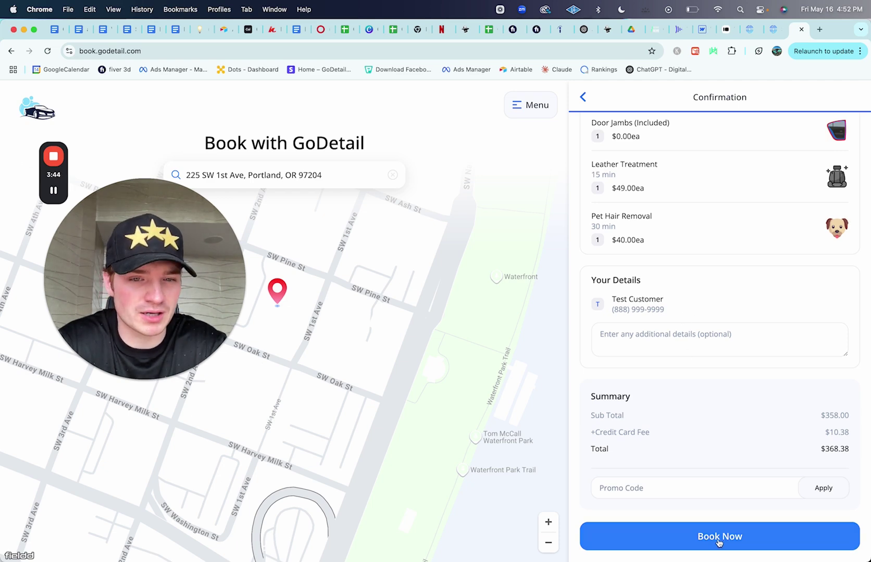
left_click(720, 541)
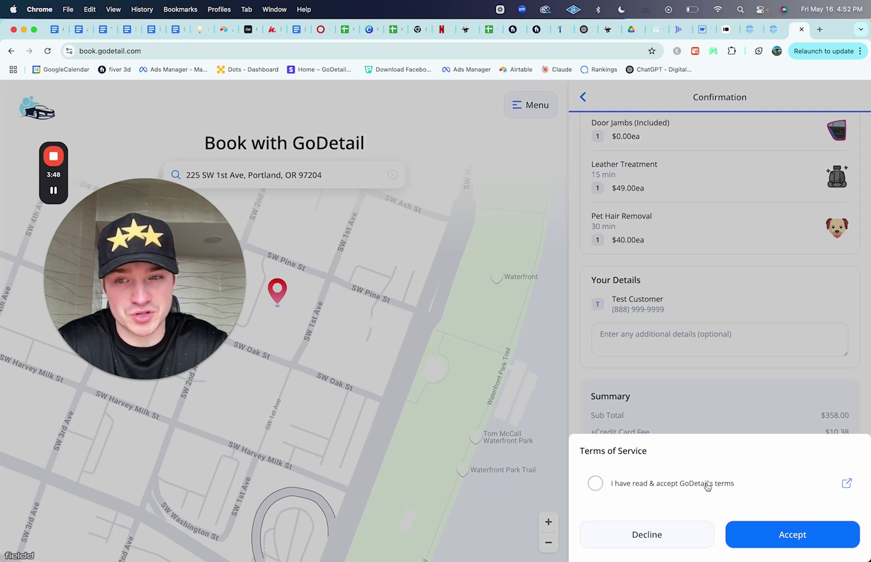
left_click(847, 486)
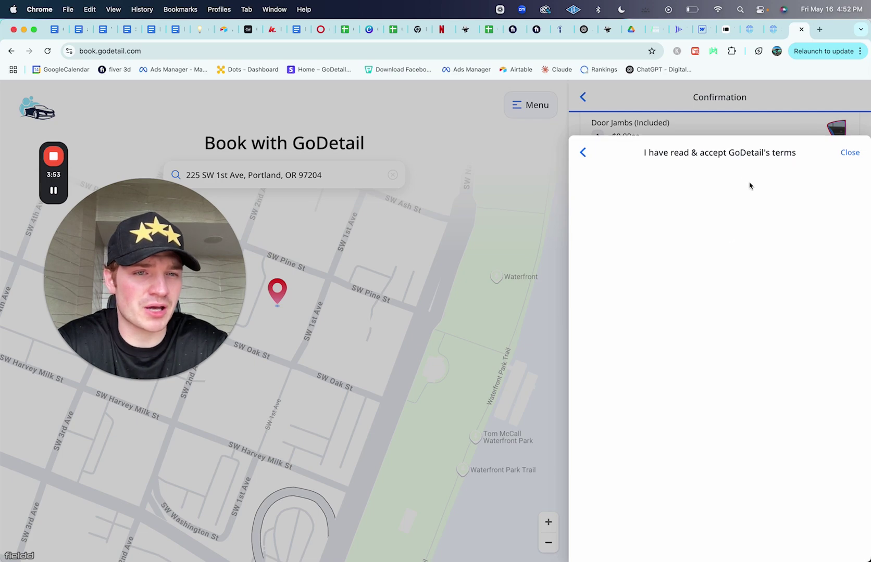
scroll(677, 301, "down", 10)
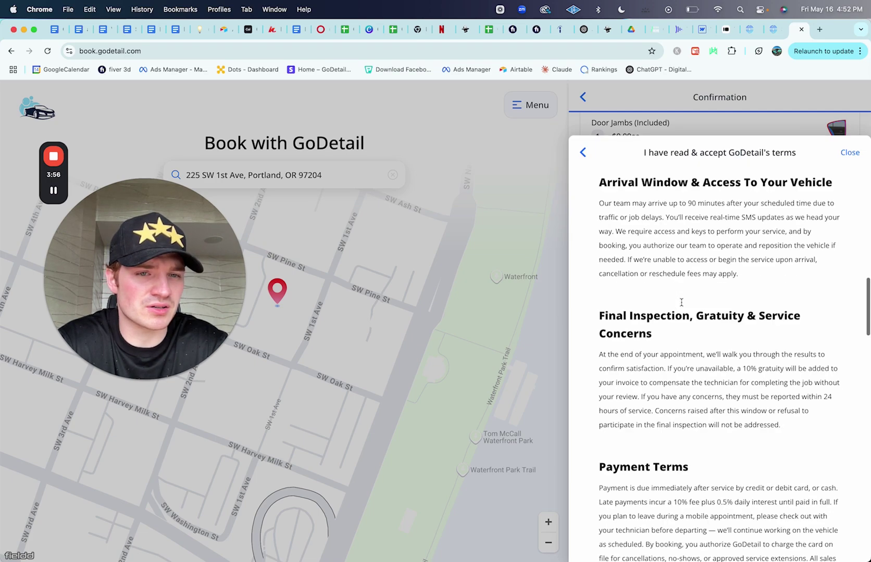
scroll(681, 302, "down", 10)
scroll(680, 305, "up", 20)
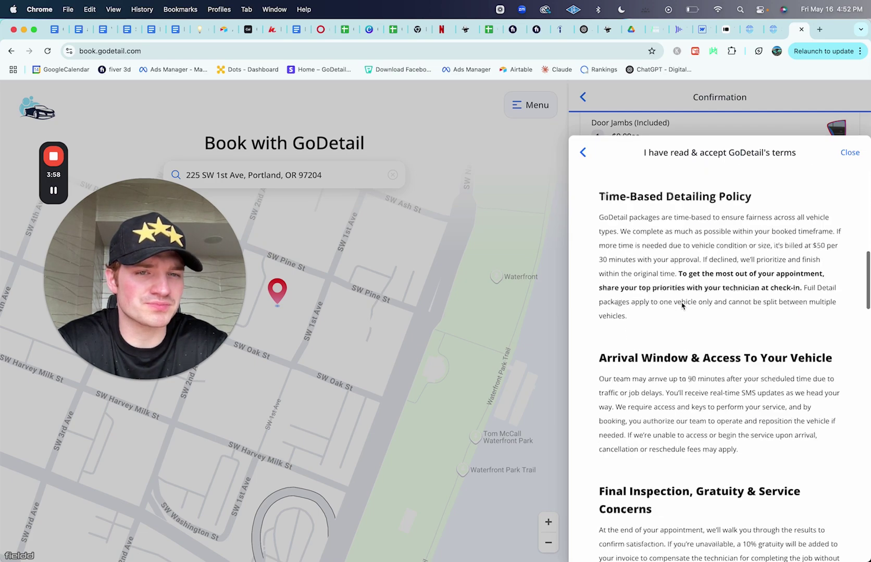
left_click(584, 155)
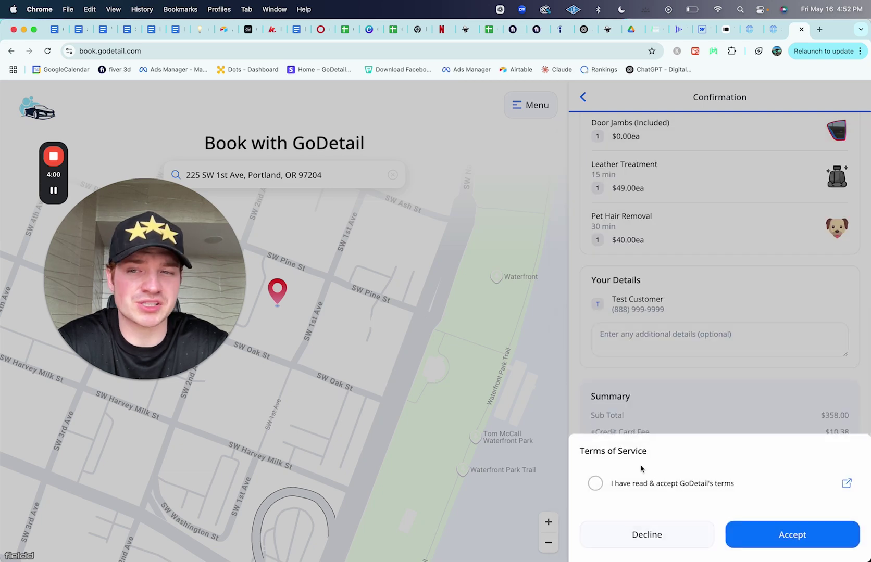
Step: Agree to the terms of service, place the booking, and dismiss the success message
left_click(595, 484)
left_click(787, 537)
left_click(737, 537)
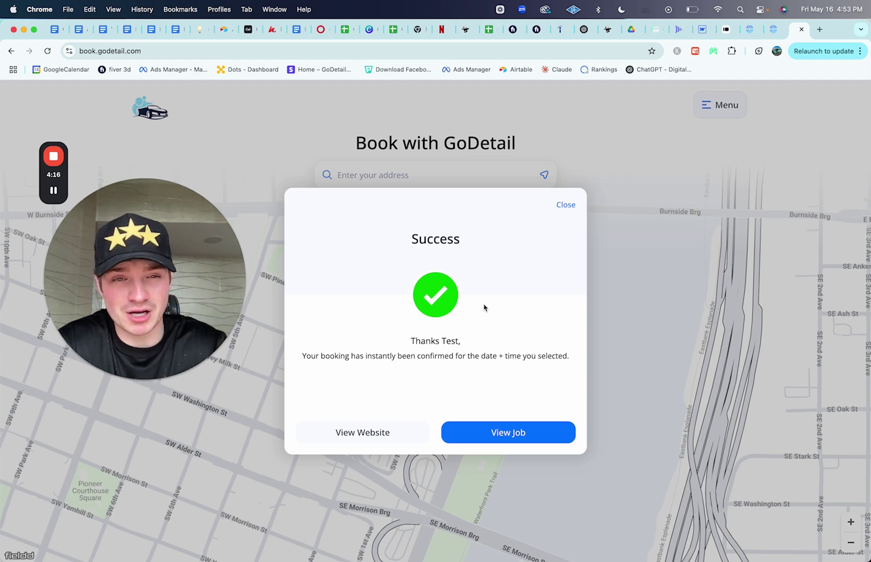
left_click(565, 206)
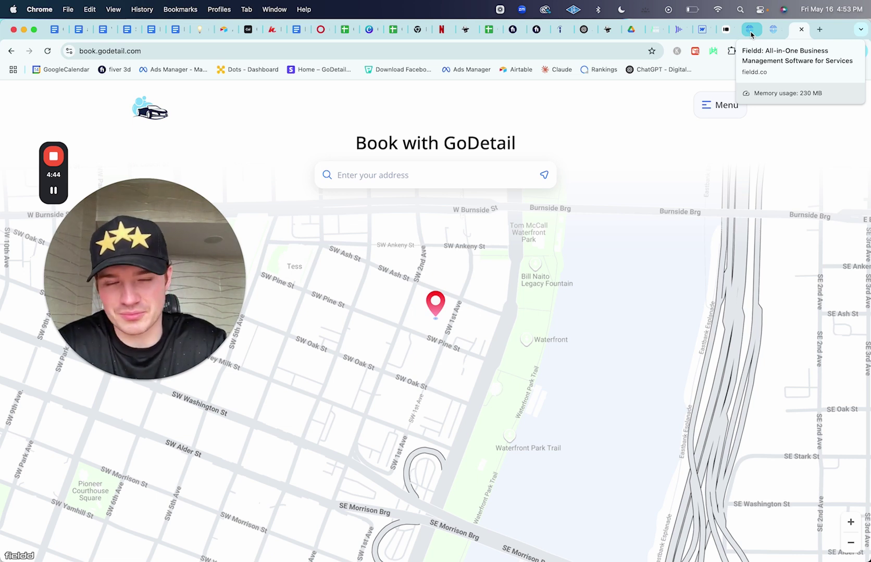
Step: Return to the Fieldd admin and go to the Online Scheduling Style settings
left_click(750, 30)
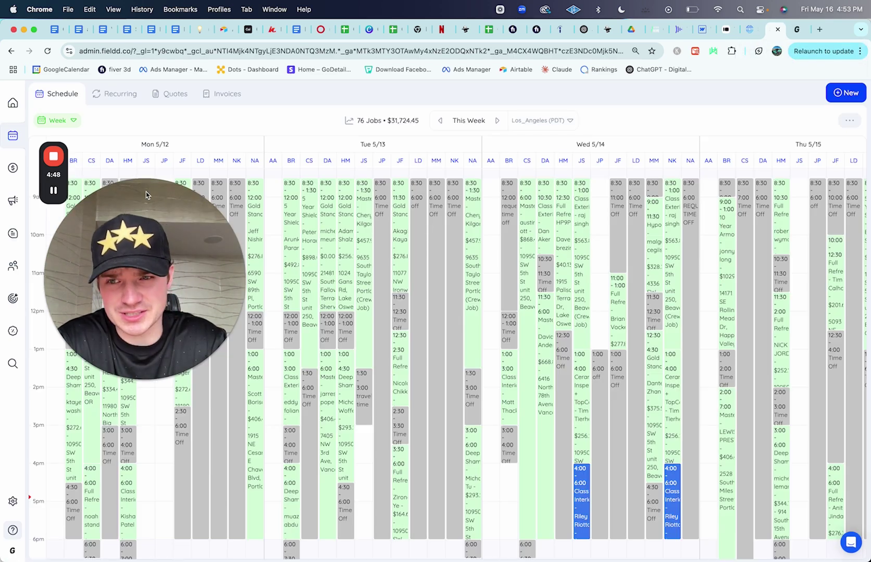
left_click_drag(146, 191, 335, 183)
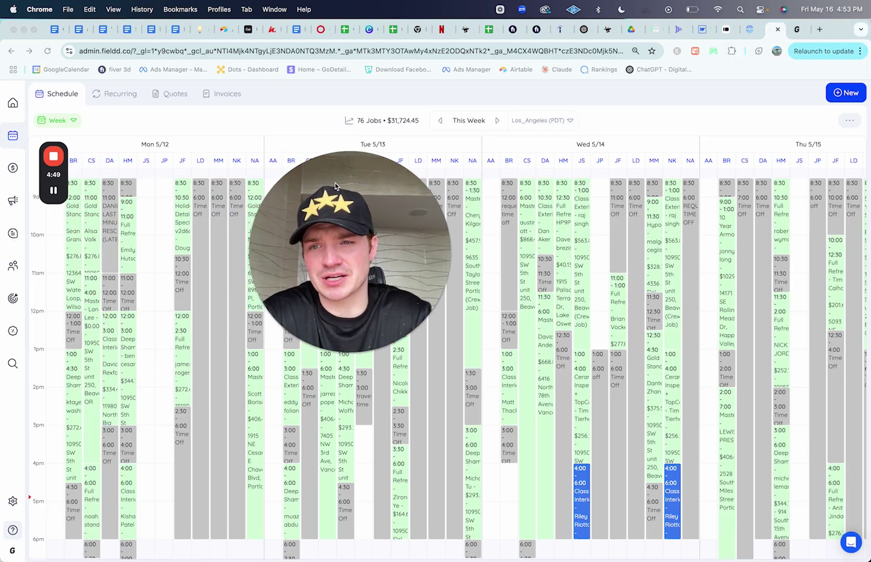
left_click(12, 501)
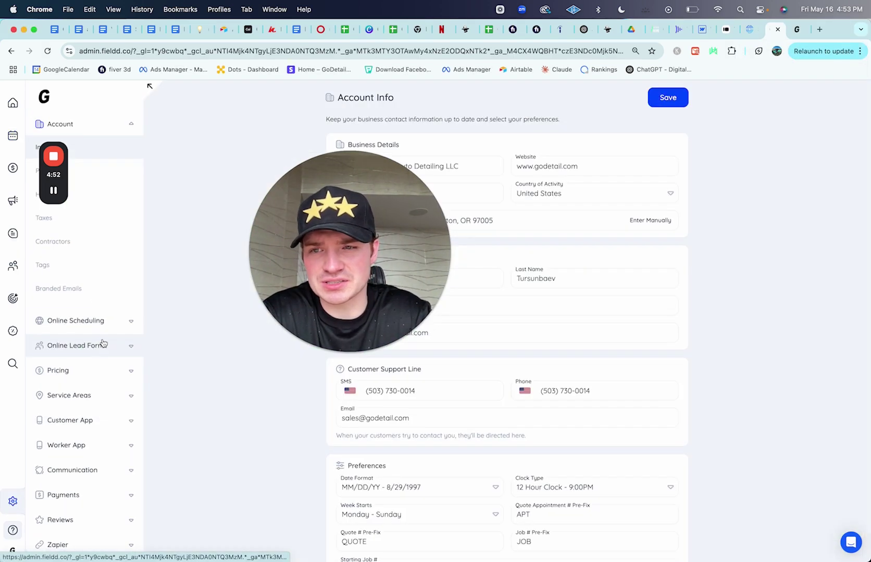
scroll(76, 396, "down", 3)
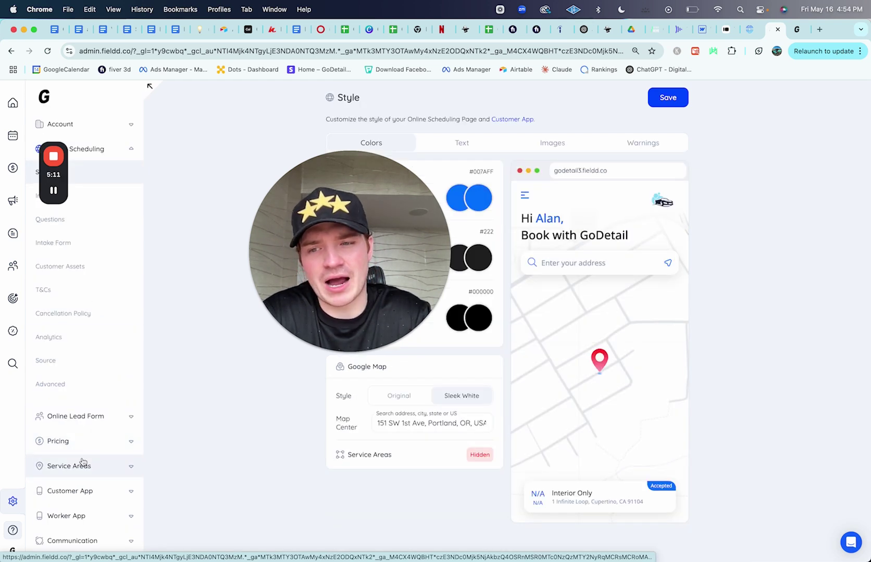
Step: Go to Pricing > Services and browse all service templates to pick GoDetail
left_click(78, 441)
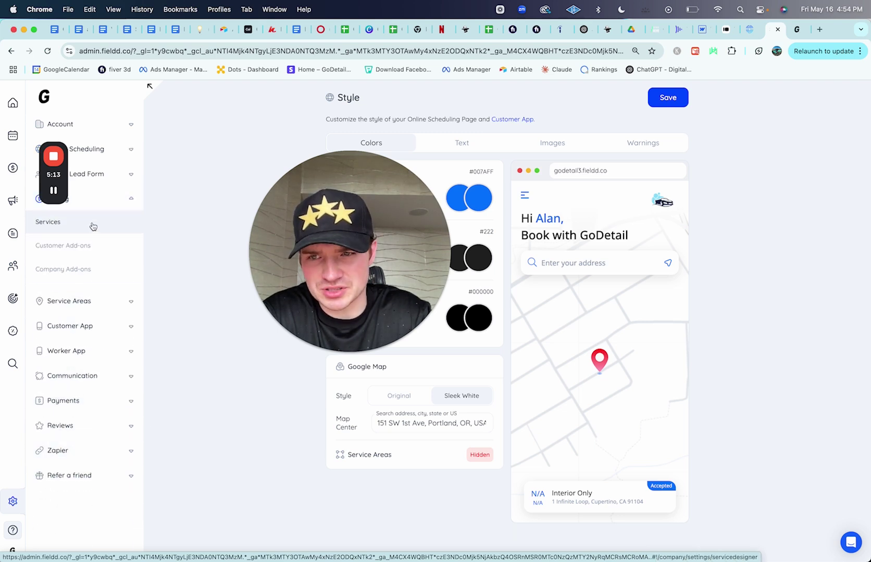
left_click(92, 225)
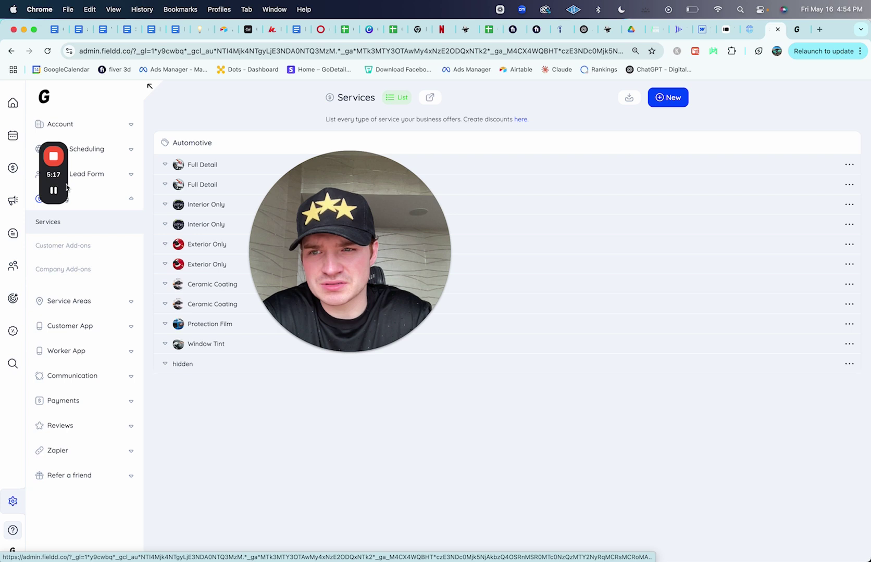
left_click_drag(66, 188, 63, 132)
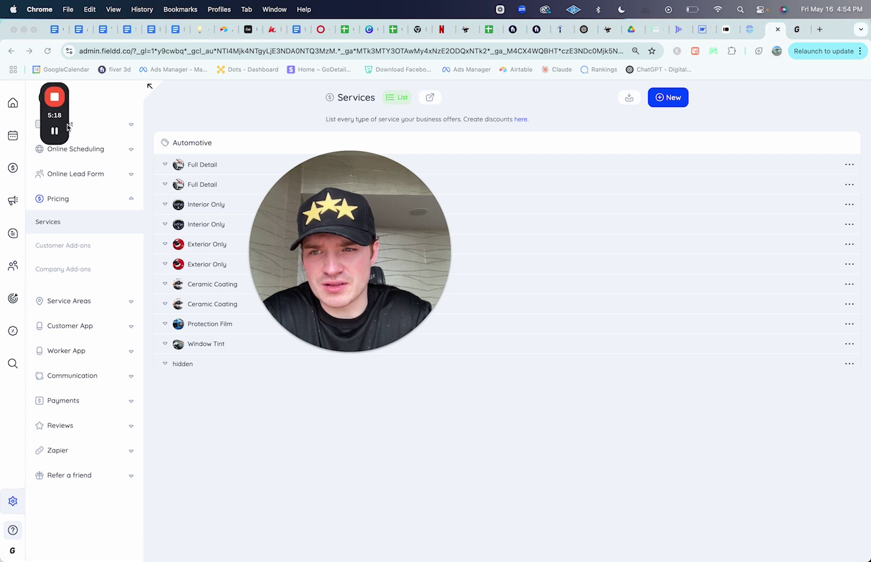
left_click(42, 224)
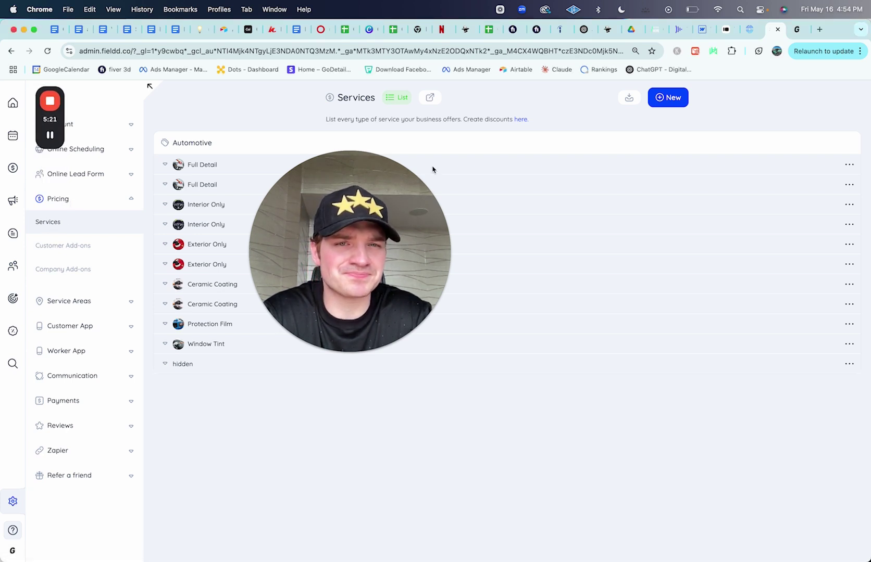
left_click(630, 99)
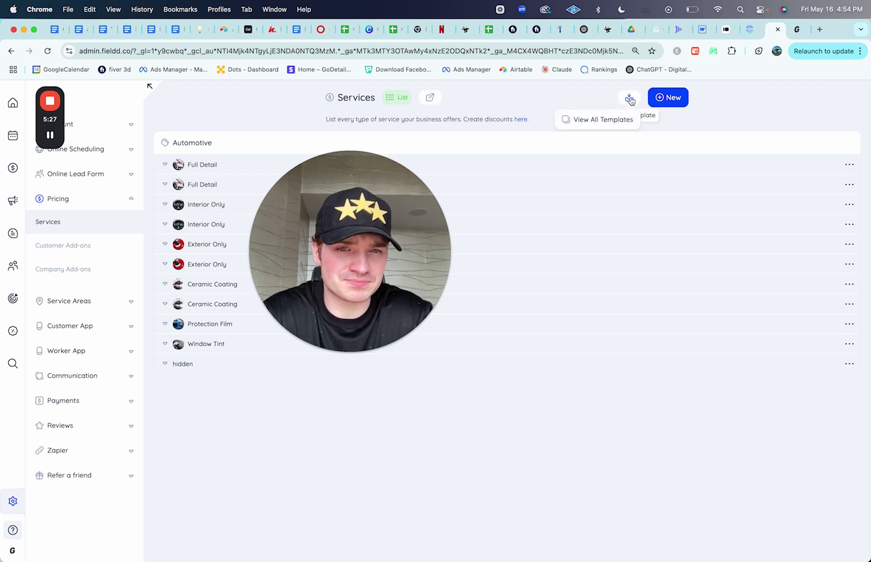
left_click(599, 119)
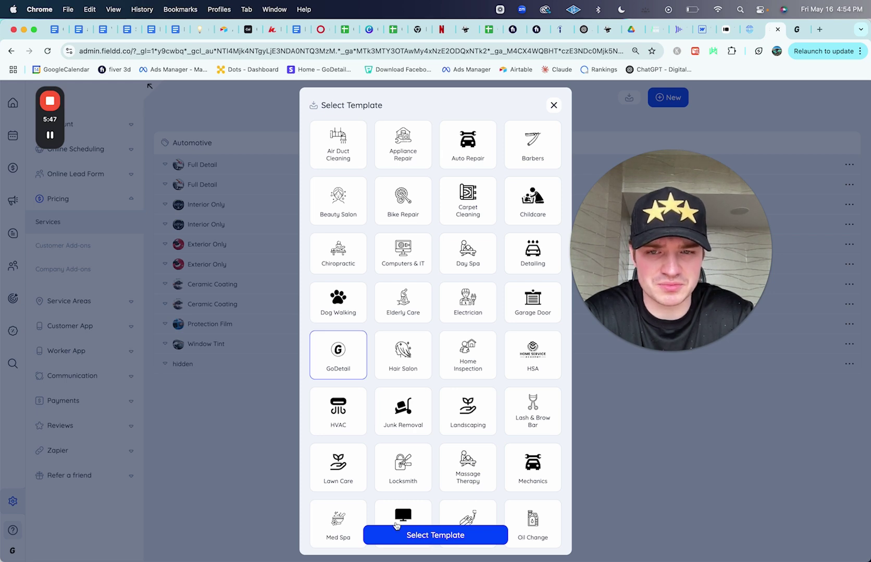
Step: Apply the GoDetail template, pasting its password copied from Notes, then close the password dialog
left_click(443, 537)
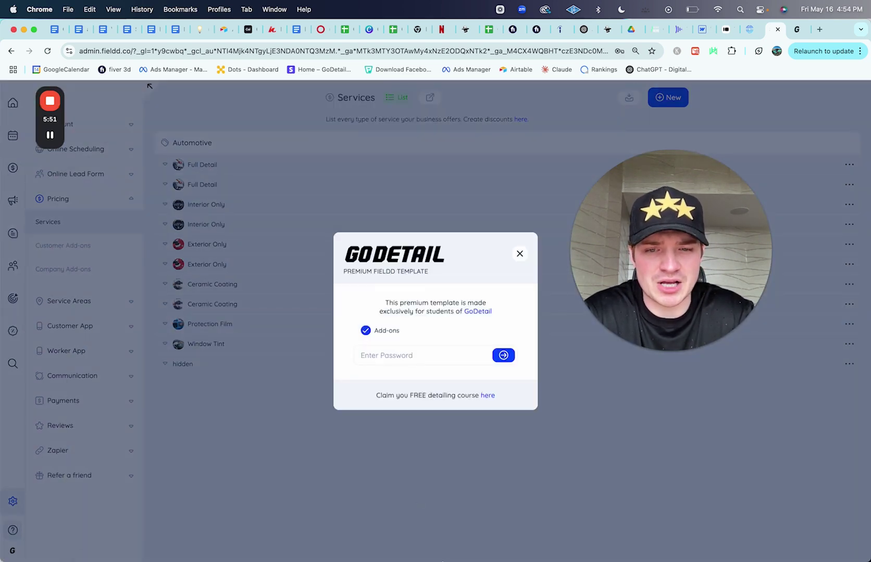
left_click(299, 536)
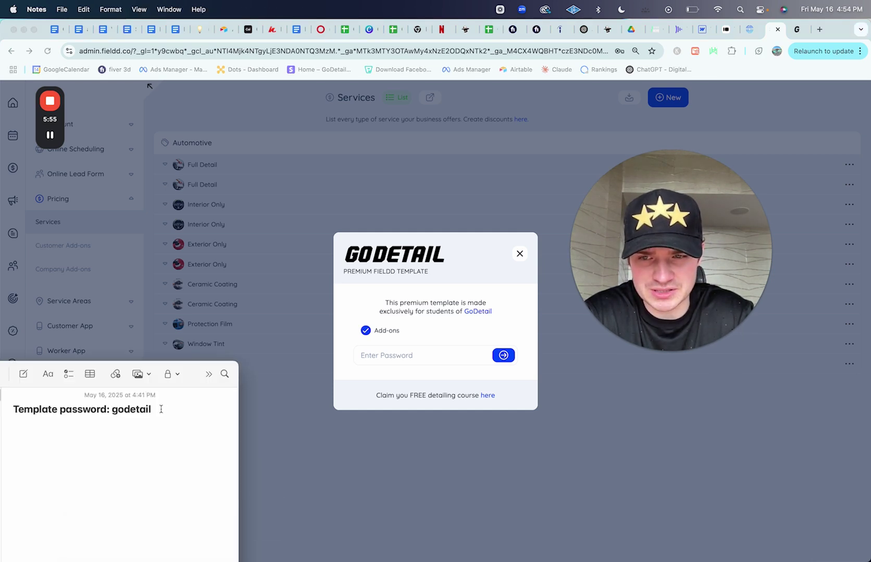
left_click_drag(161, 410, 114, 410)
key("super+c")
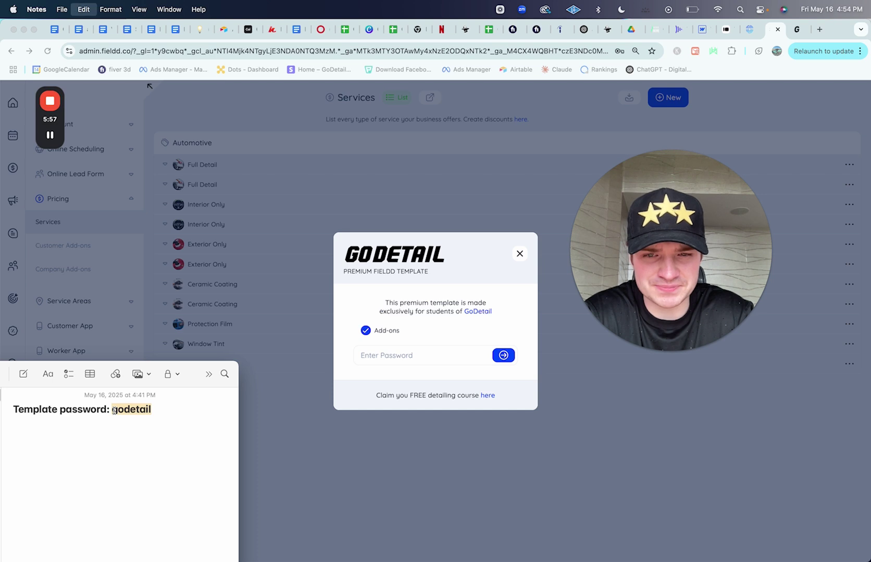
left_click(385, 358)
key("super+v")
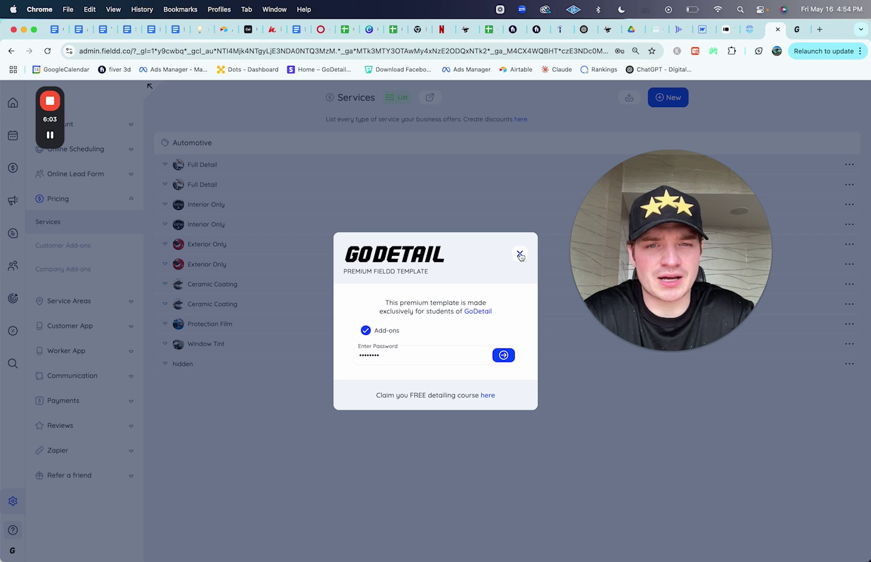
left_click(519, 255)
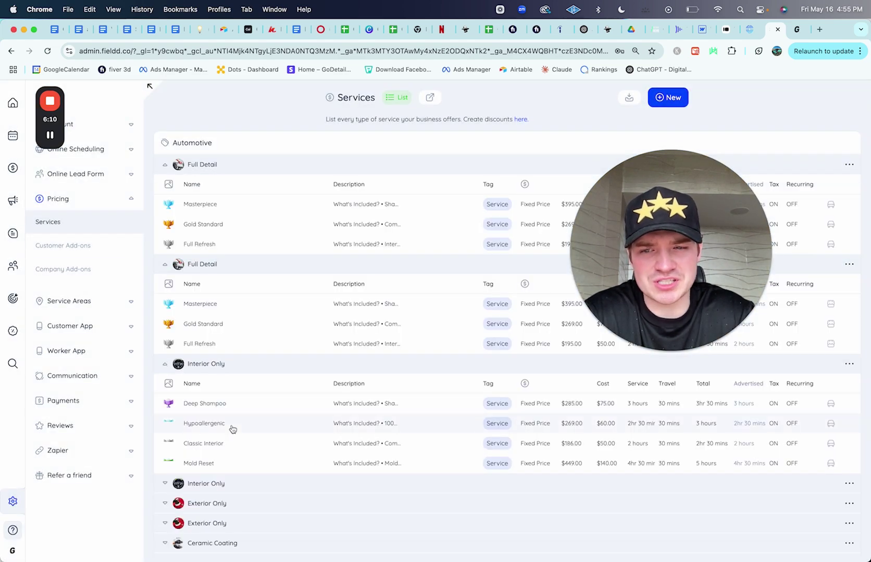
Step: Expand Interior Only, Ceramic Coating, Protection Film, Window Tint, Carbon Tint 40% and Ceramic Tint 80% groups
scroll(229, 427, "down", 3)
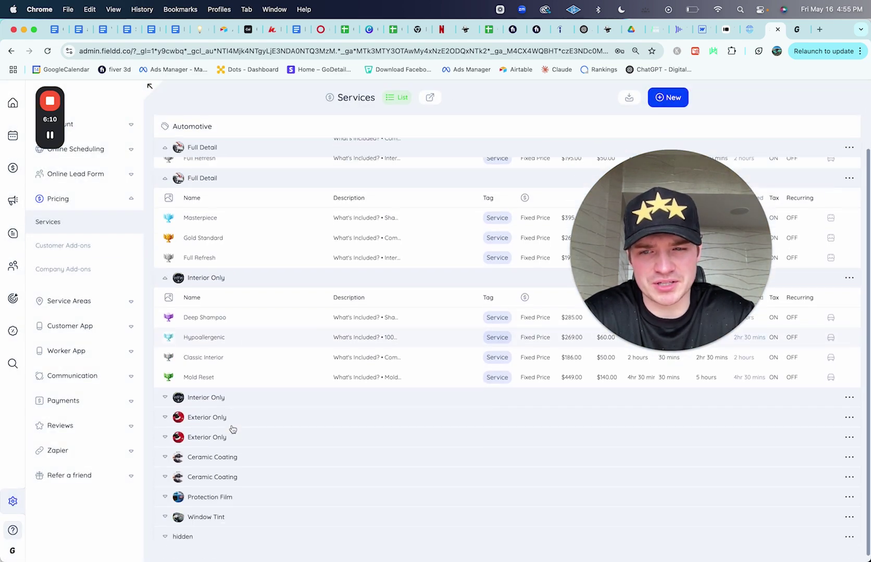
left_click(165, 399)
scroll(253, 446, "down", 4)
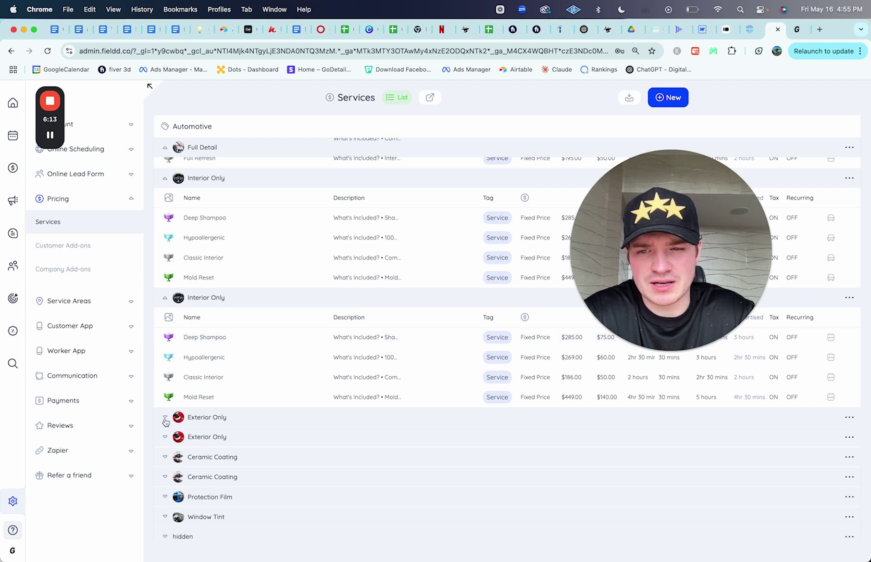
left_click(166, 459)
scroll(281, 449, "down", 2)
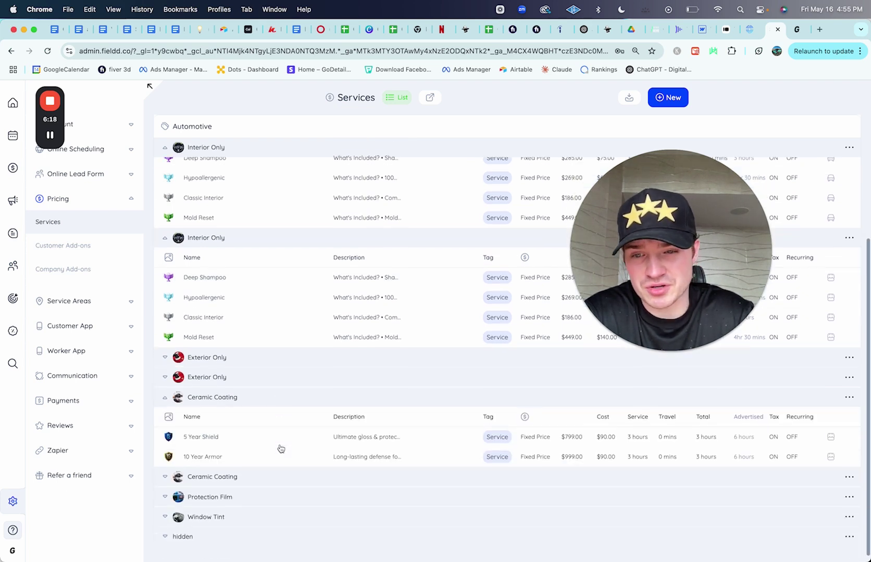
left_click(174, 497)
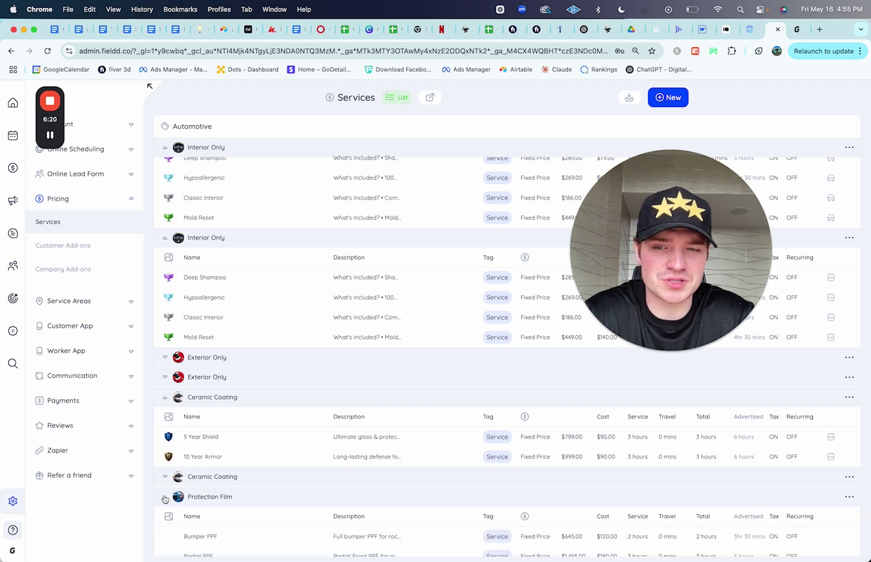
scroll(279, 455, "down", 3)
left_click(165, 517)
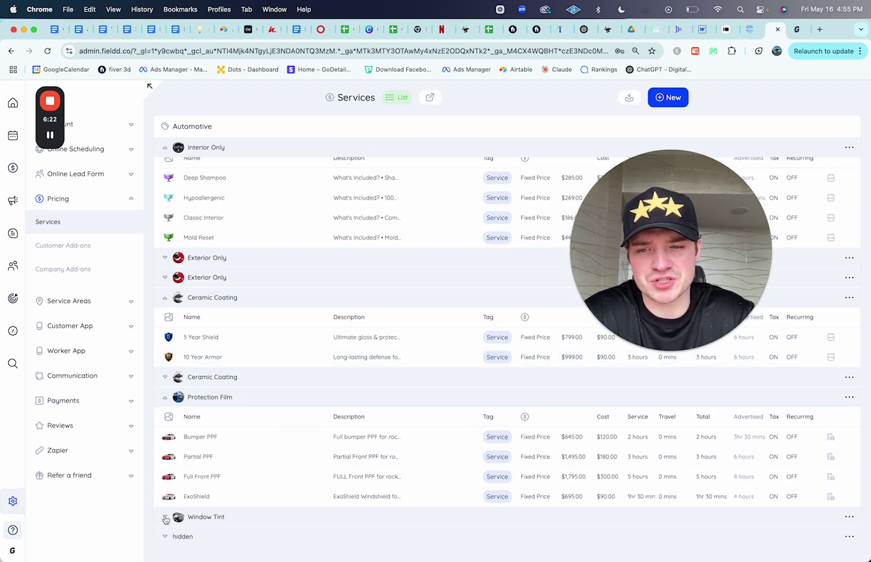
scroll(297, 471, "down", 2)
left_click(173, 497)
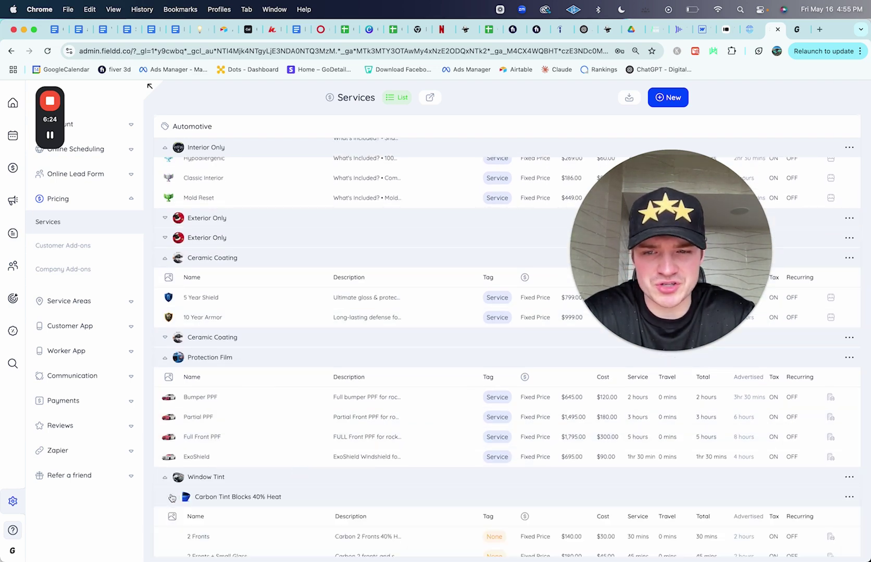
scroll(321, 479, "down", 5)
left_click(173, 517)
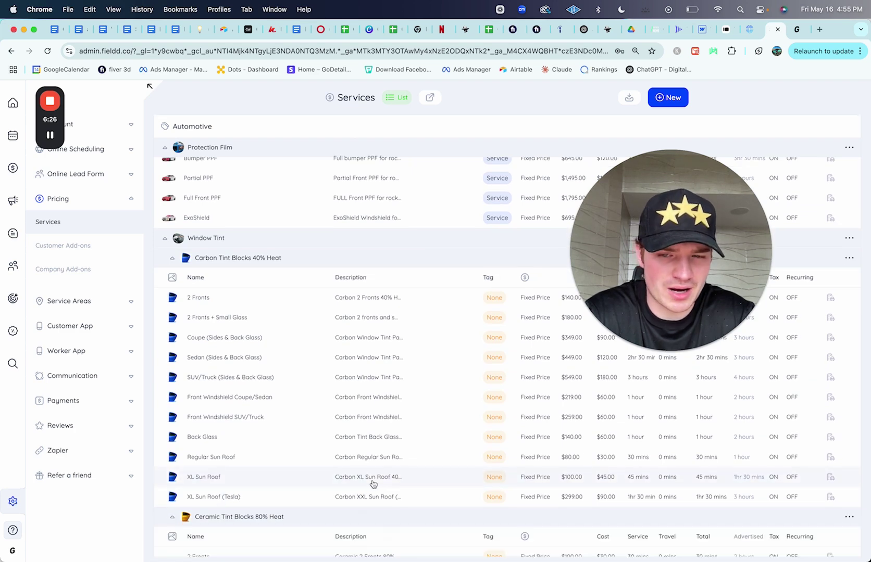
scroll(373, 484, "down", 5)
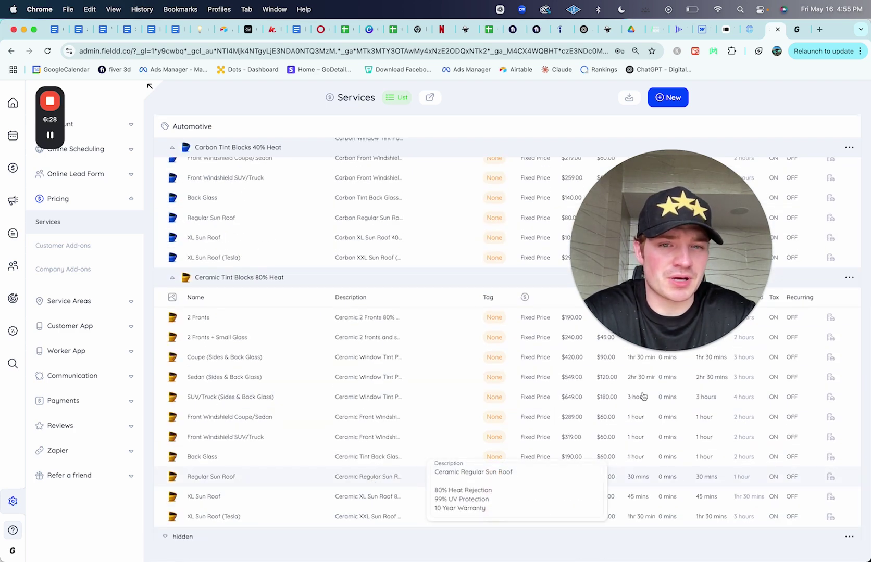
left_click(242, 324)
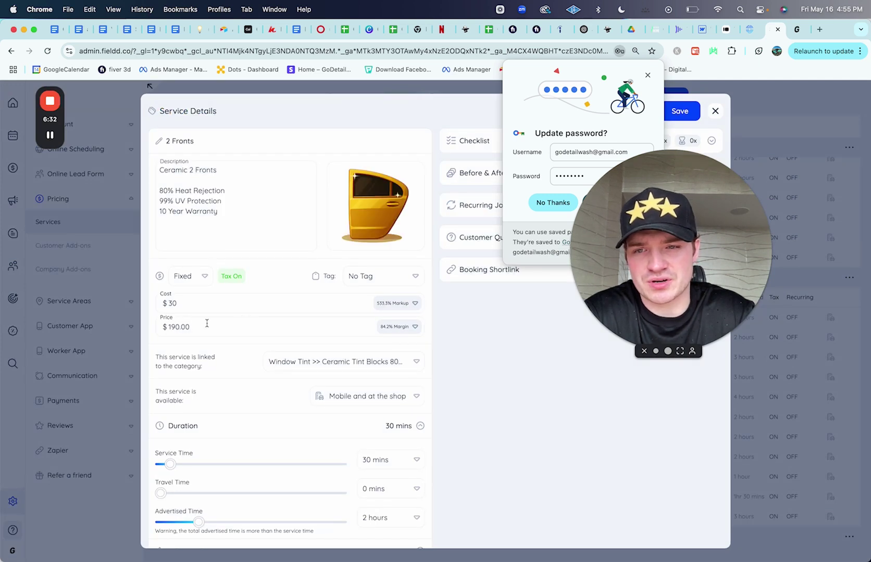
left_click_drag(206, 327, 138, 327)
left_click_drag(198, 302, 139, 306)
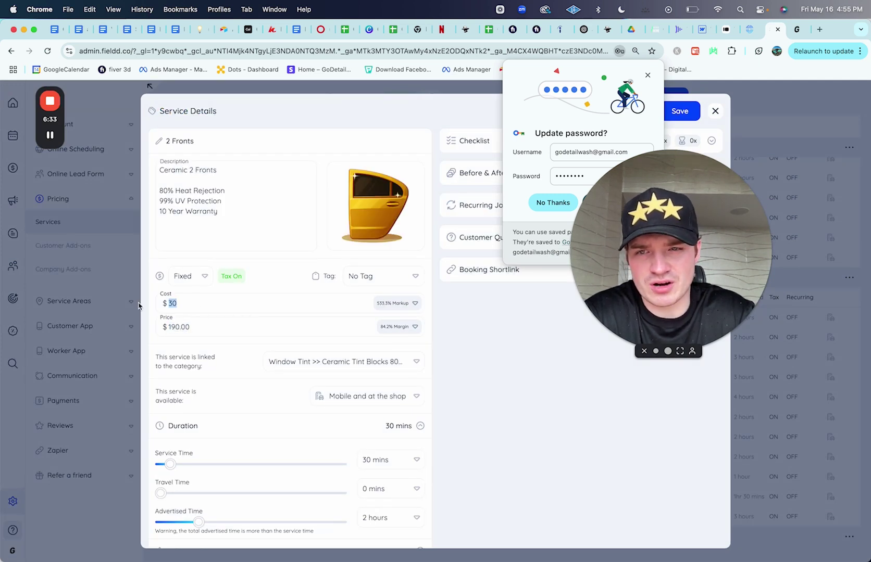
left_click_drag(233, 211, 130, 187)
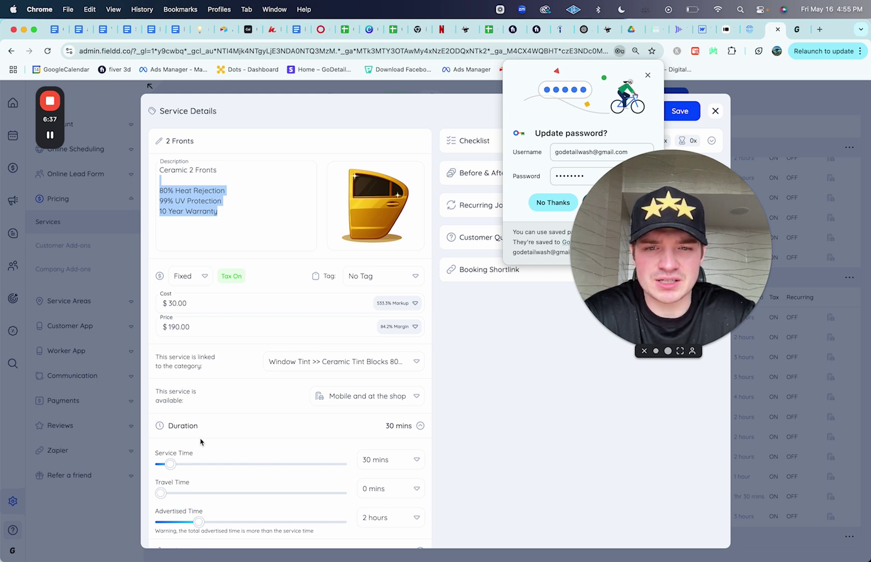
left_click(359, 397)
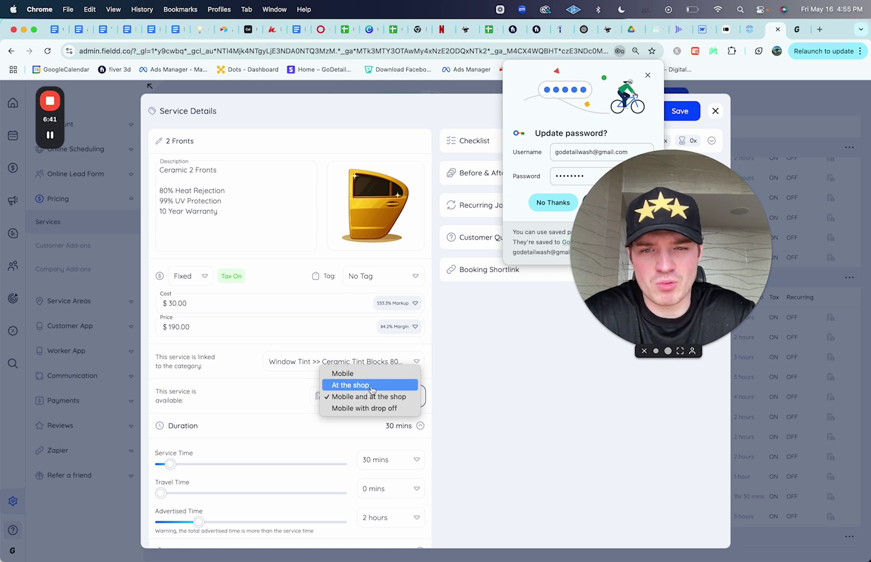
left_click(458, 400)
left_click(647, 76)
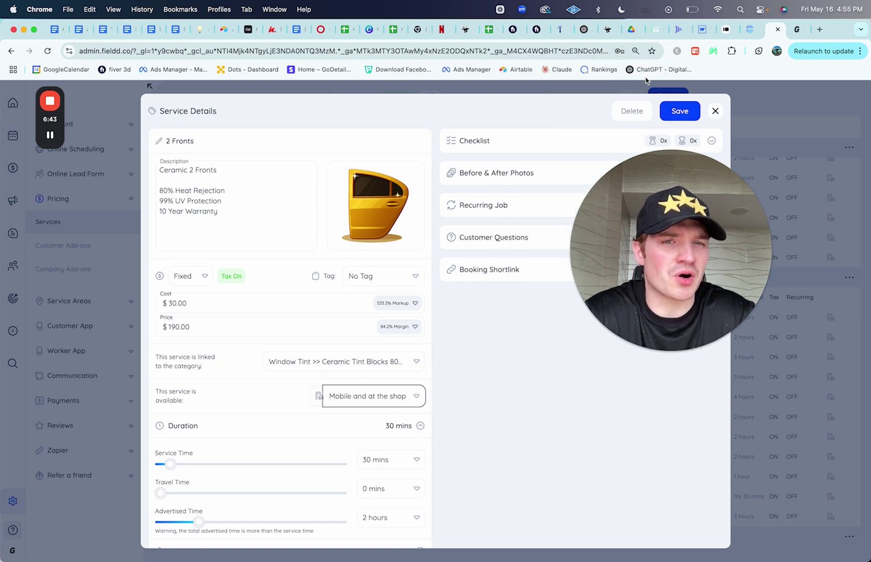
left_click(716, 112)
Step: Discard unsaved changes, collapse the expanded groups, and expand Protection Film to show its four PPF services
left_click(475, 360)
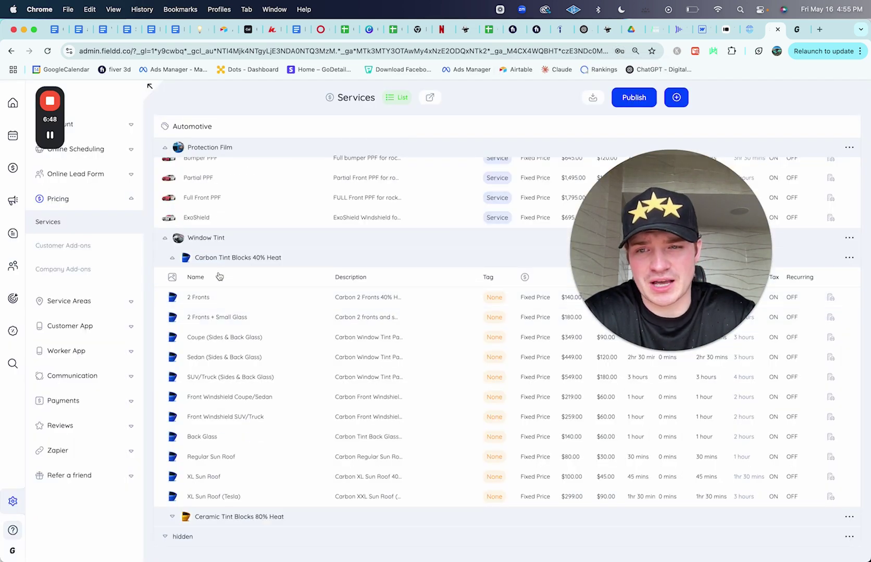
left_click(174, 260)
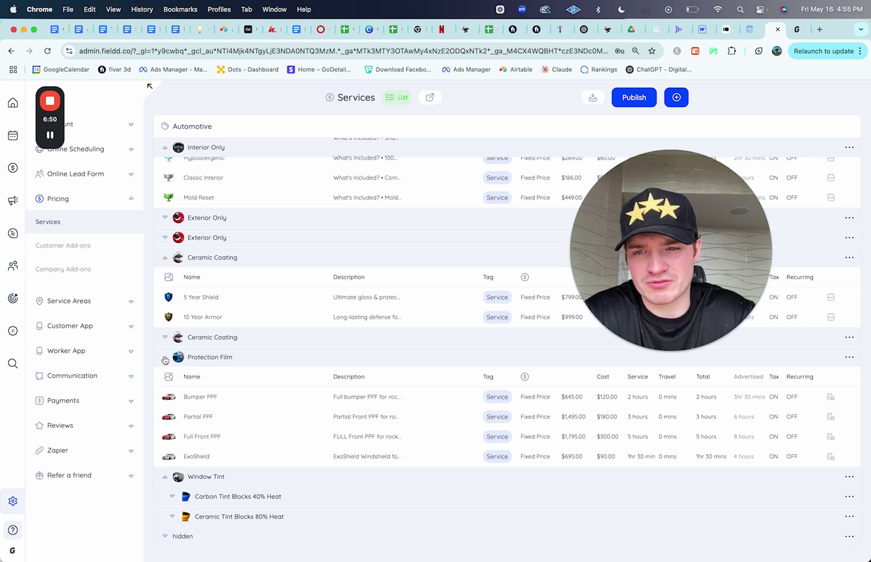
left_click(165, 359)
left_click(165, 358)
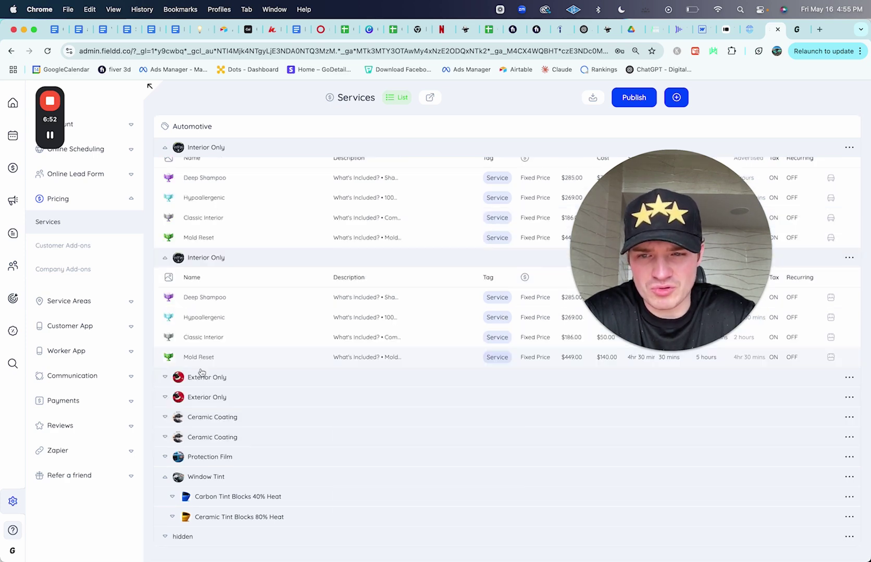
left_click(166, 477)
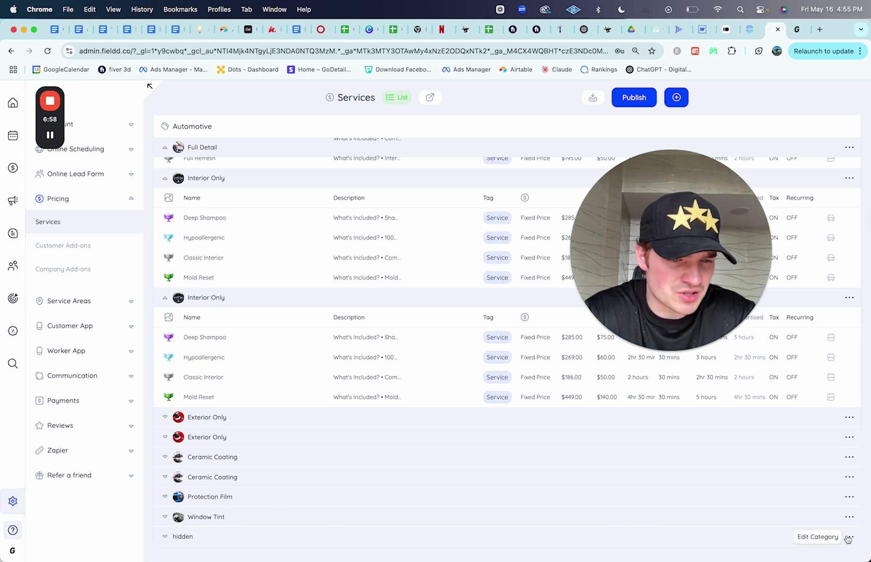
left_click(849, 539)
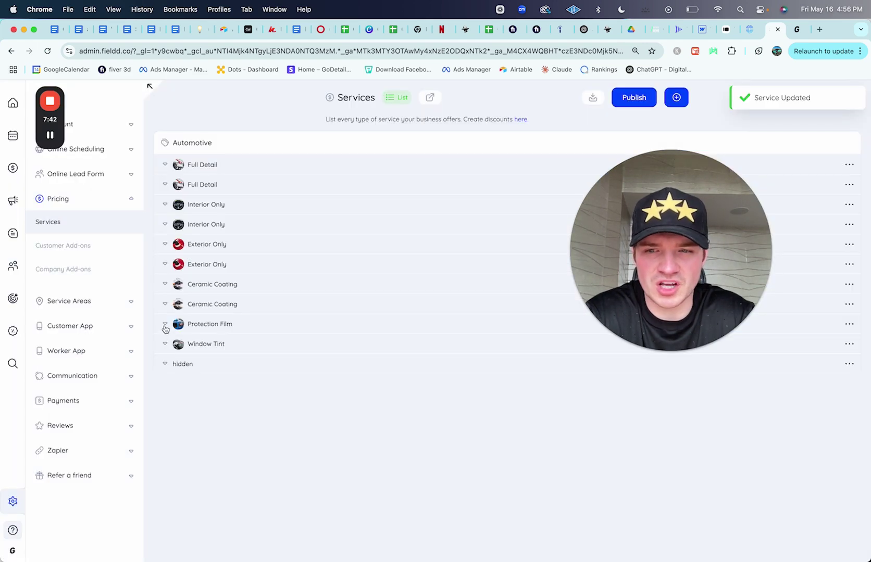
left_click(165, 326)
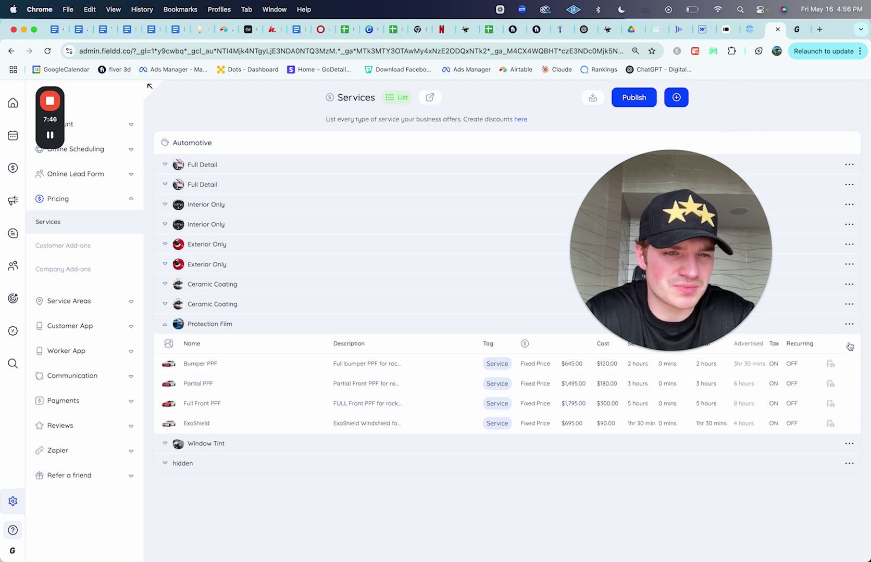
left_click(849, 326)
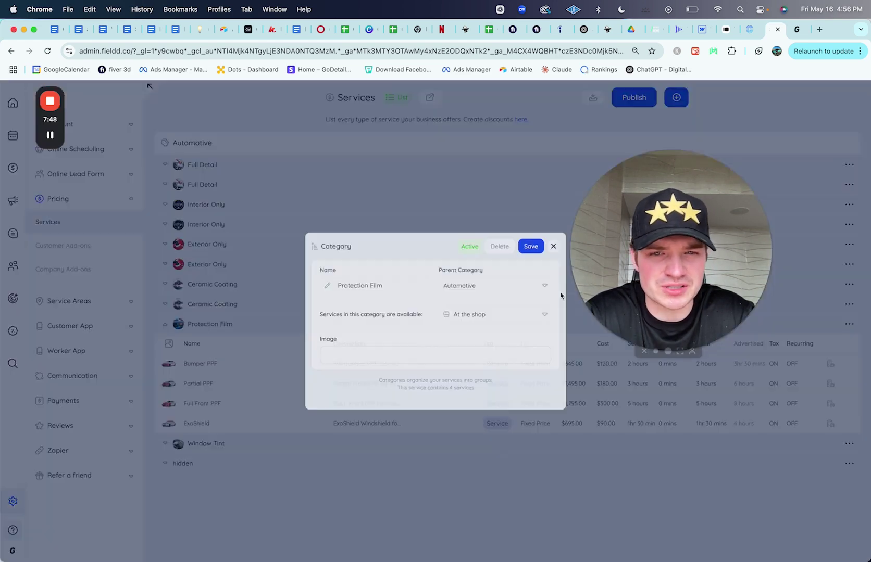
left_click(475, 188)
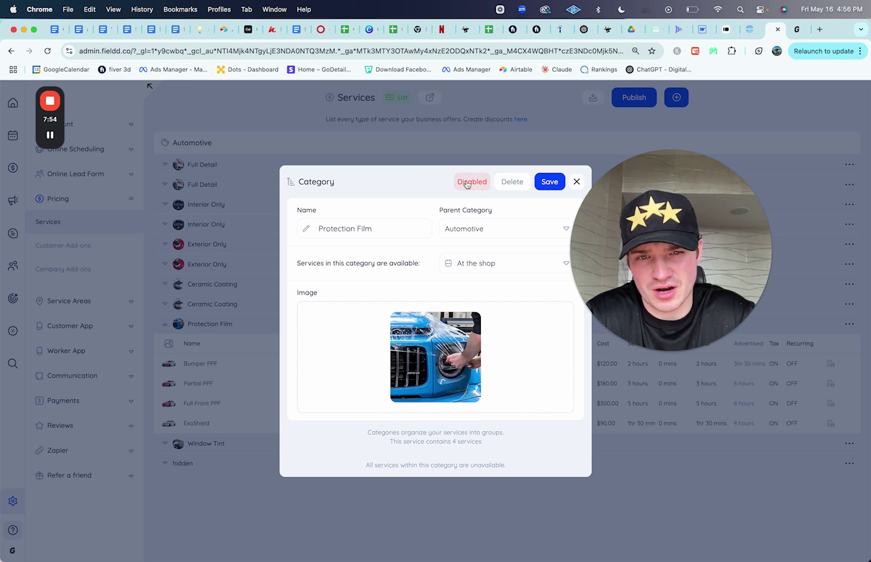
left_click(466, 184)
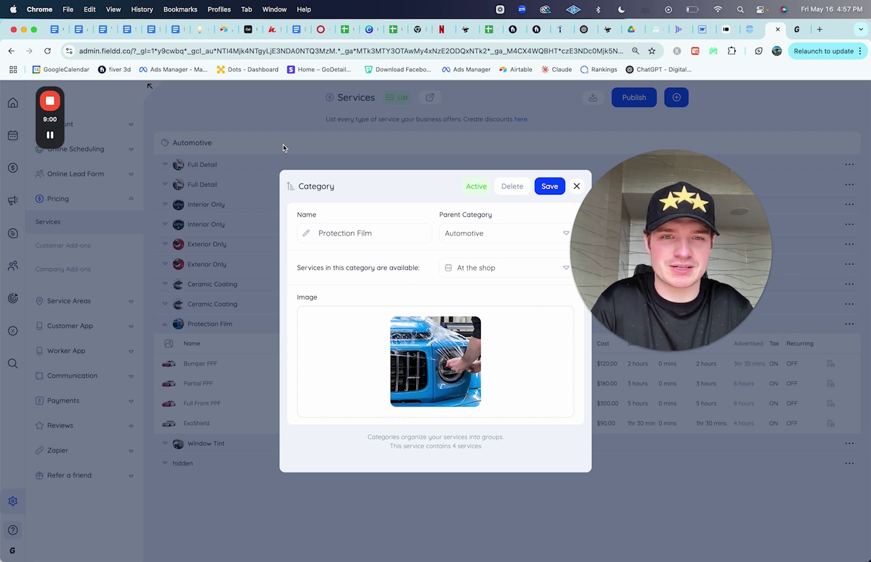
left_click(578, 187)
left_click(577, 187)
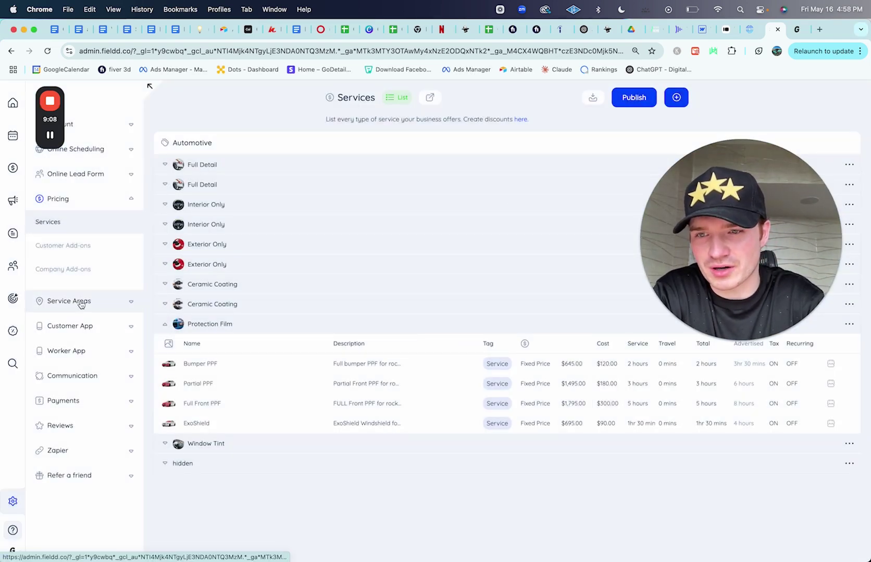
Step: Open the Service Areas map and pan it to show the zones west of Portland
left_click(81, 303)
left_click(64, 247)
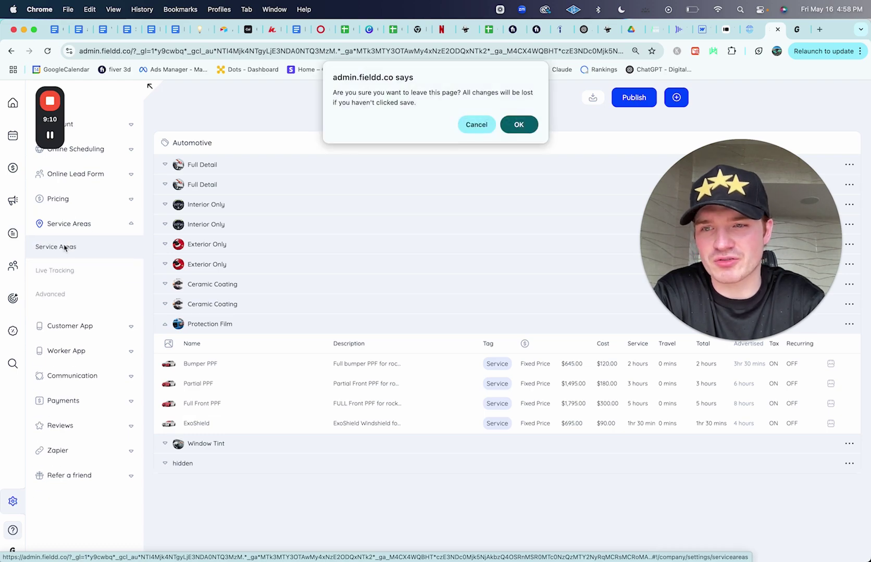
left_click(519, 125)
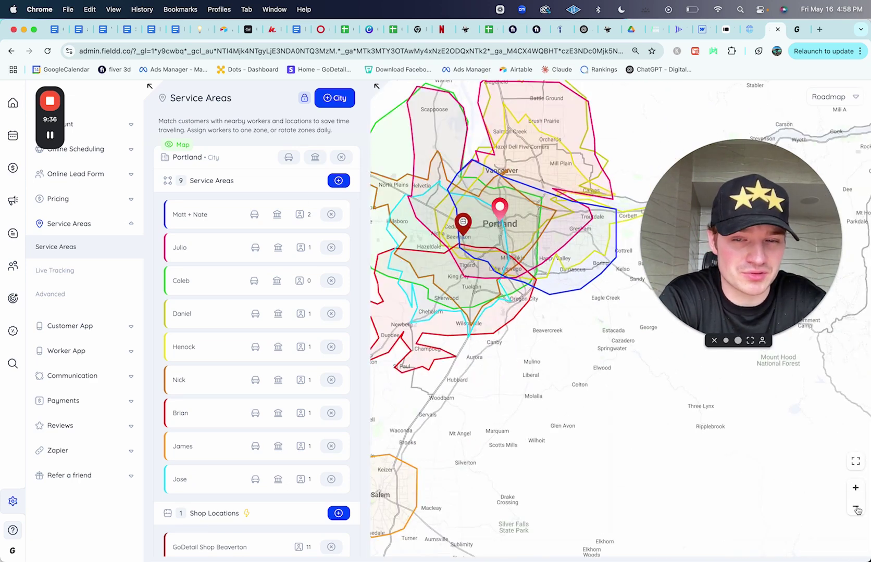
left_click_drag(594, 471, 732, 472)
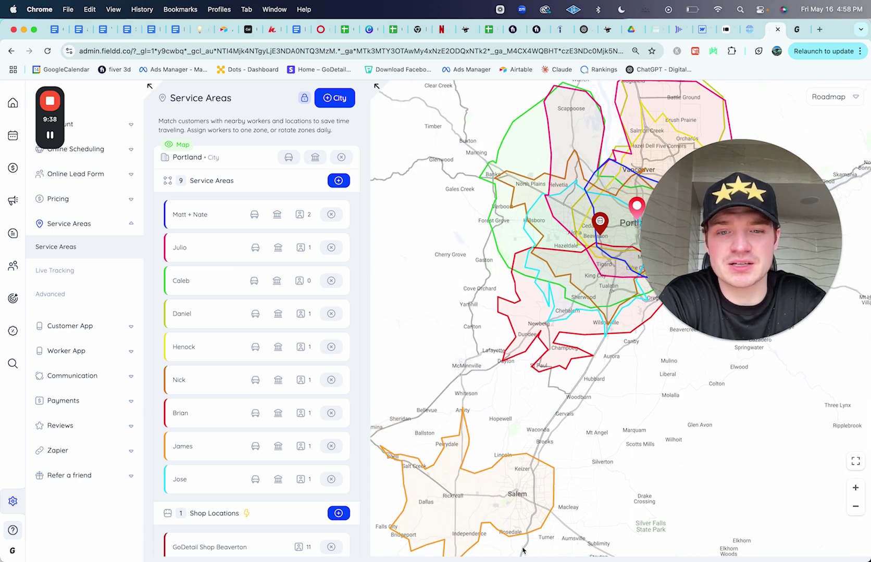
Step: Draft a 45-minute travel zone around Beaverton with a new name and centre address, draw it, then discard it
left_click(338, 181)
left_click_drag(204, 130, 135, 130)
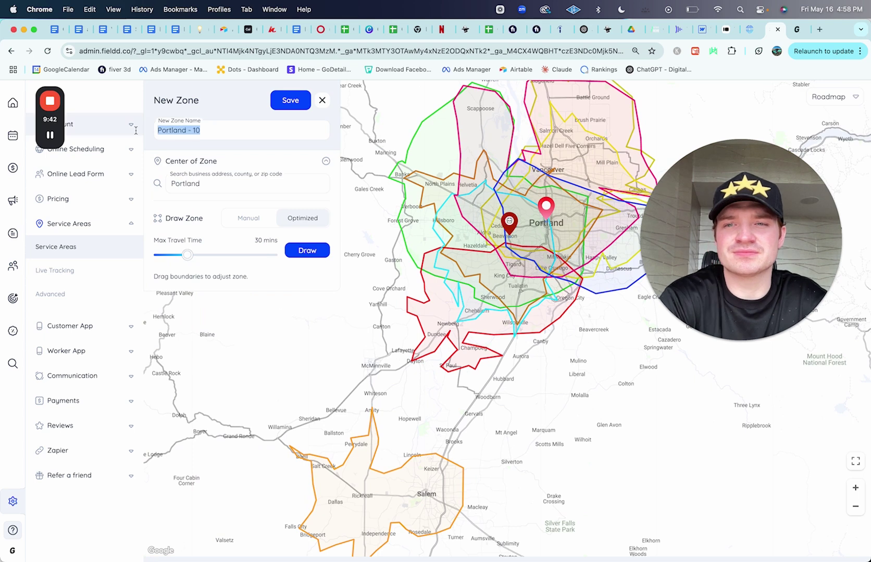
type("Alan")
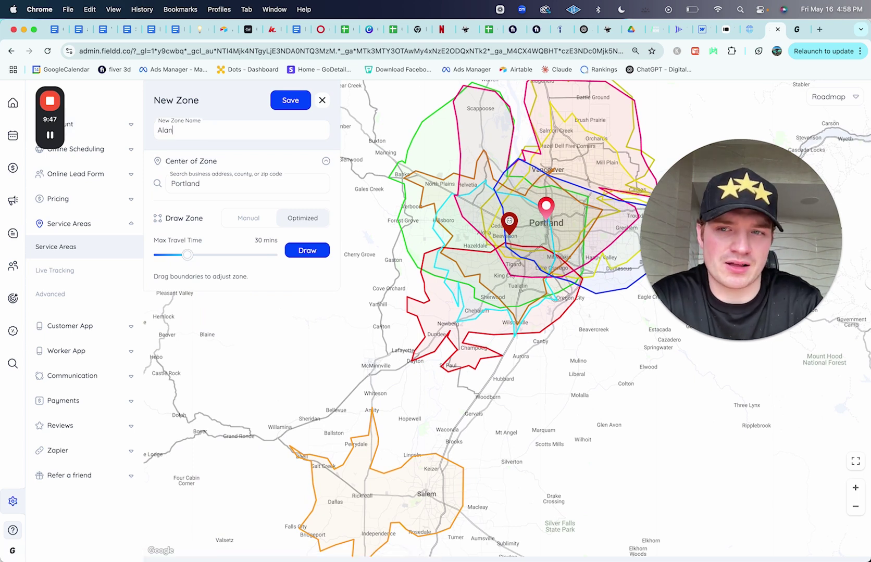
left_click(207, 189)
left_click_drag(216, 185, 156, 188)
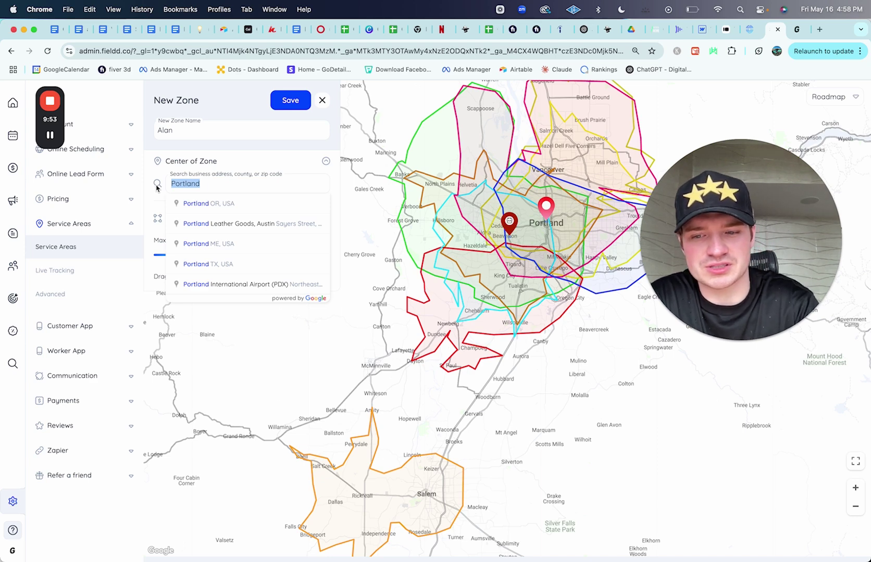
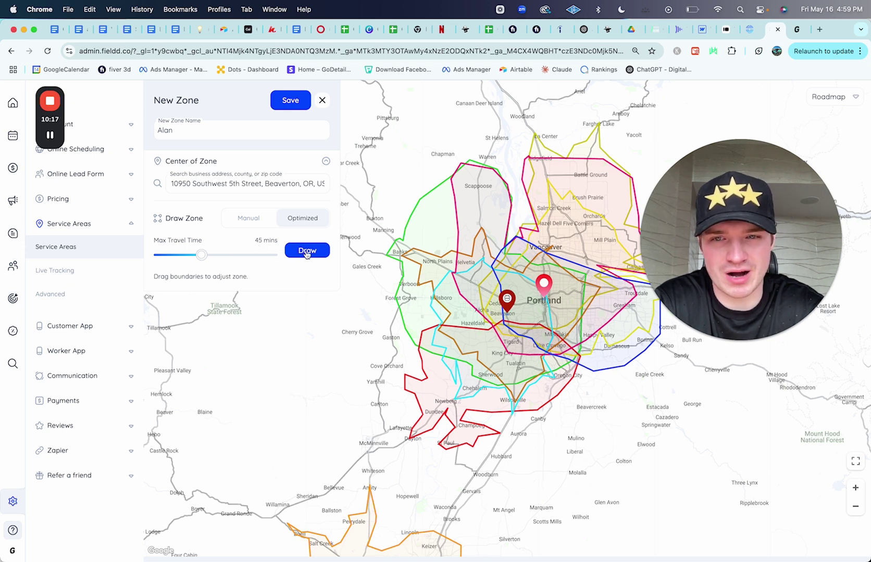
left_click(307, 252)
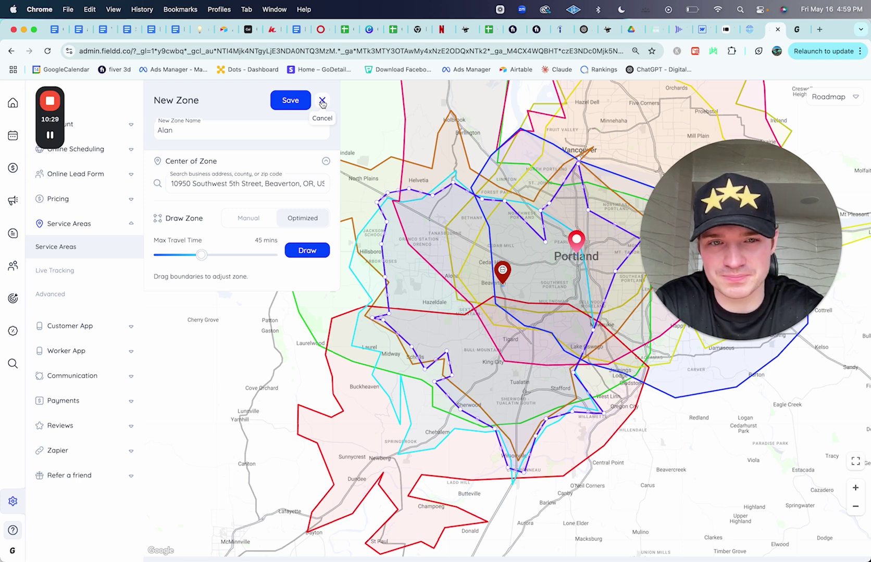
left_click(322, 102)
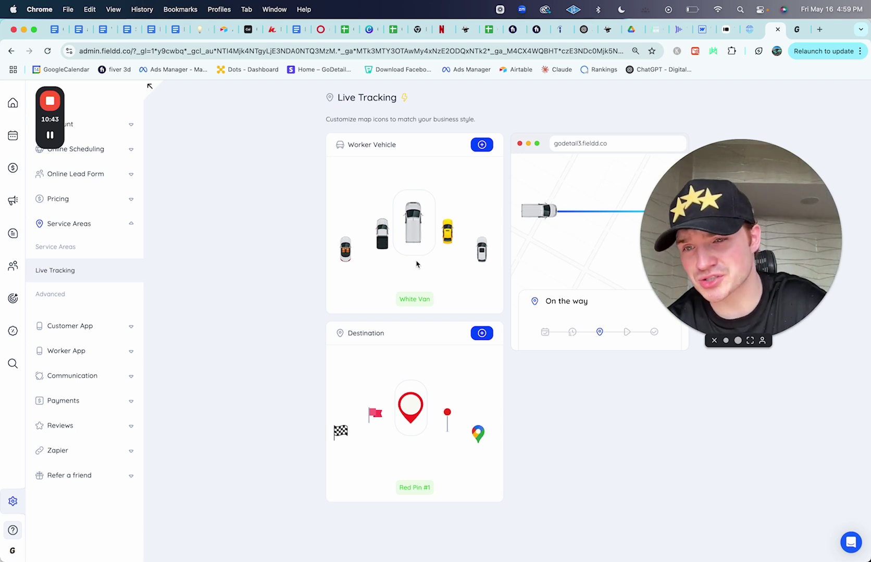
Step: Open the Service Areas Advanced settings with the 100-mile shop distance filter, then expand Account and Online Scheduling
left_click(86, 295)
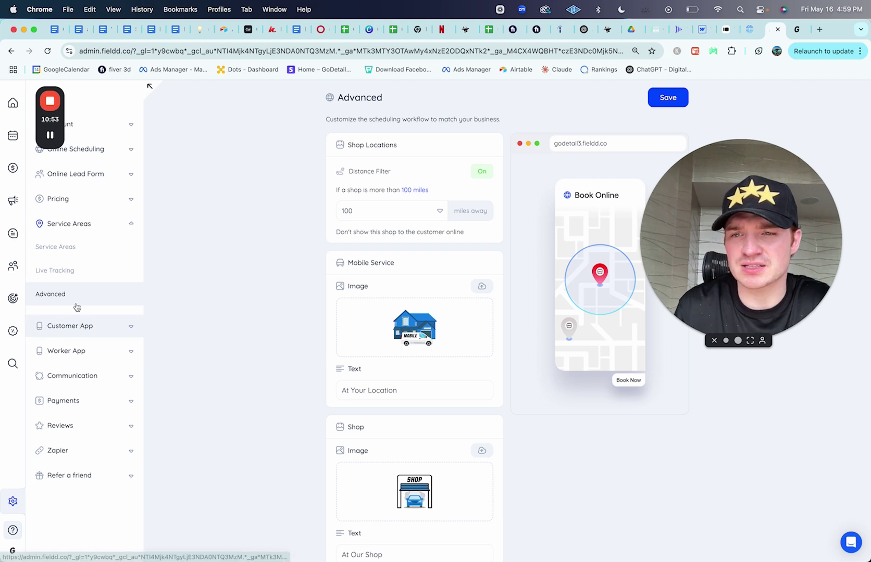
left_click_drag(54, 120, 174, 120)
left_click(83, 124)
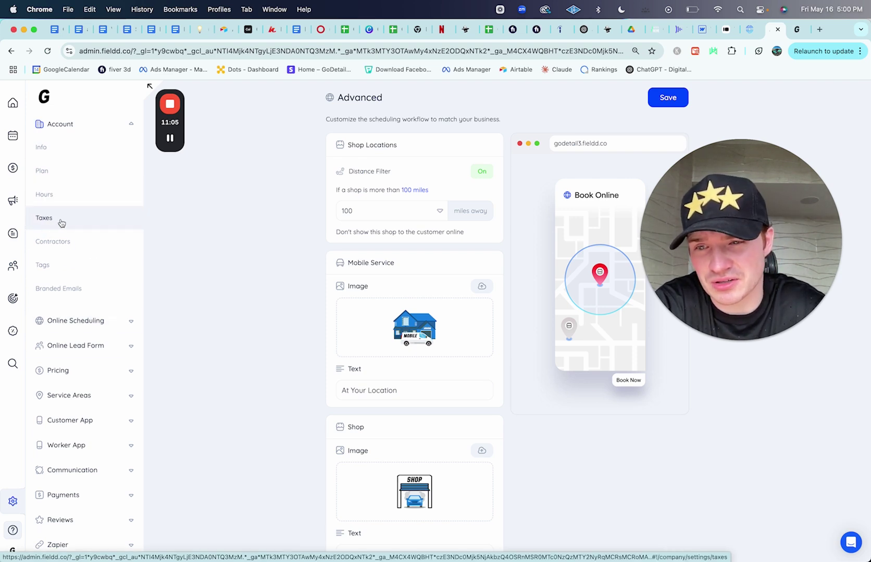
left_click(93, 319)
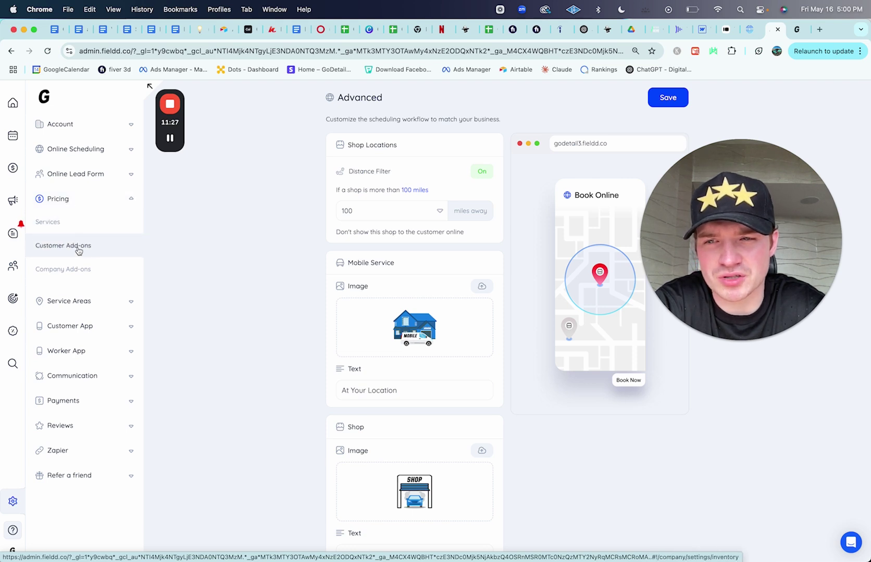
Step: Open the Customer Add-ons page under Services and scroll through its list
left_click(78, 249)
left_click(64, 225)
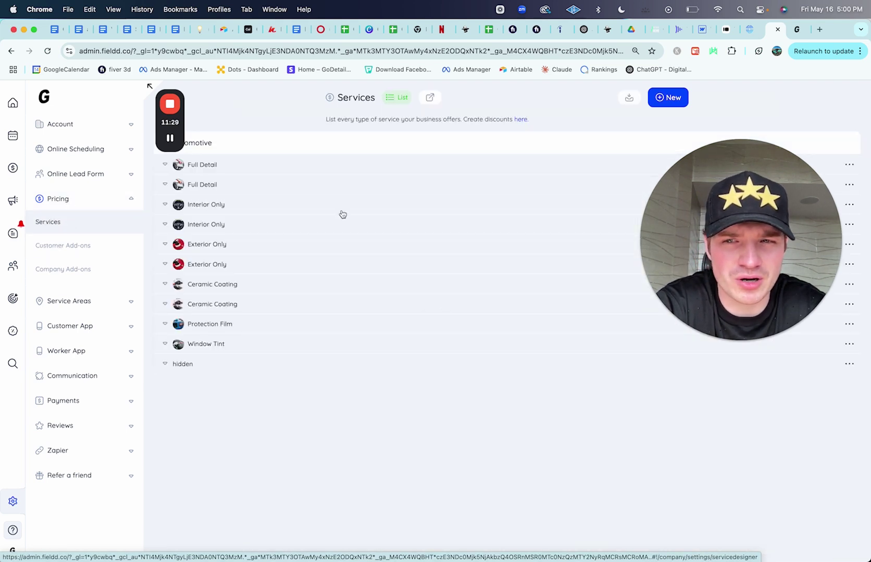
left_click(66, 248)
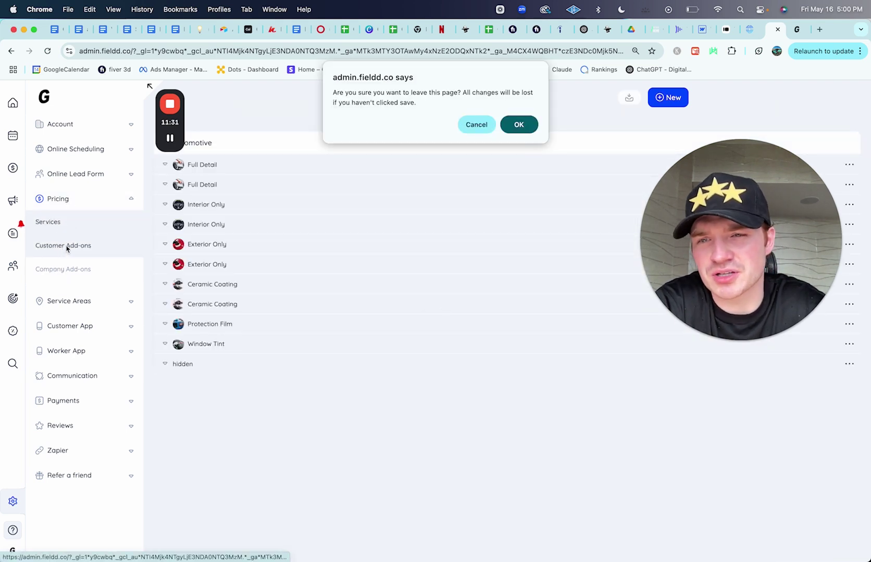
left_click(518, 124)
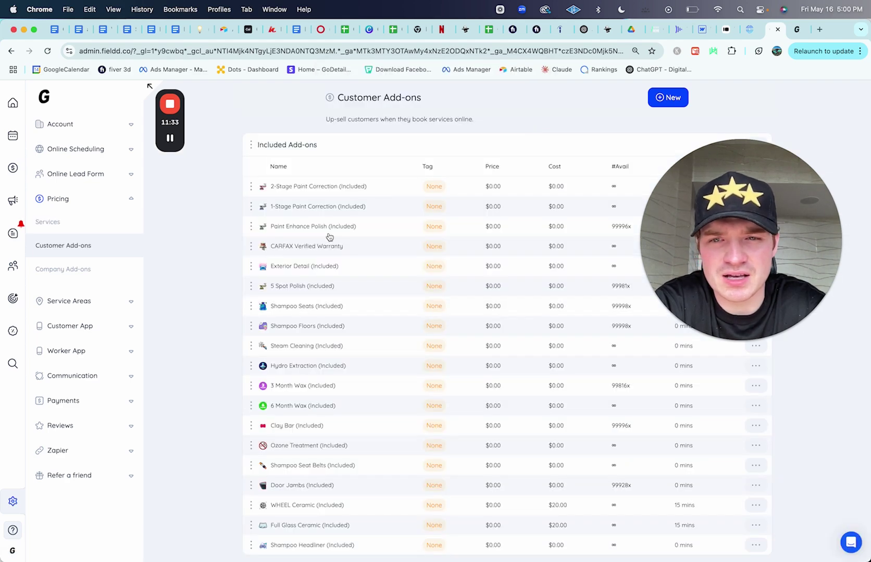
scroll(329, 237, "down", 10)
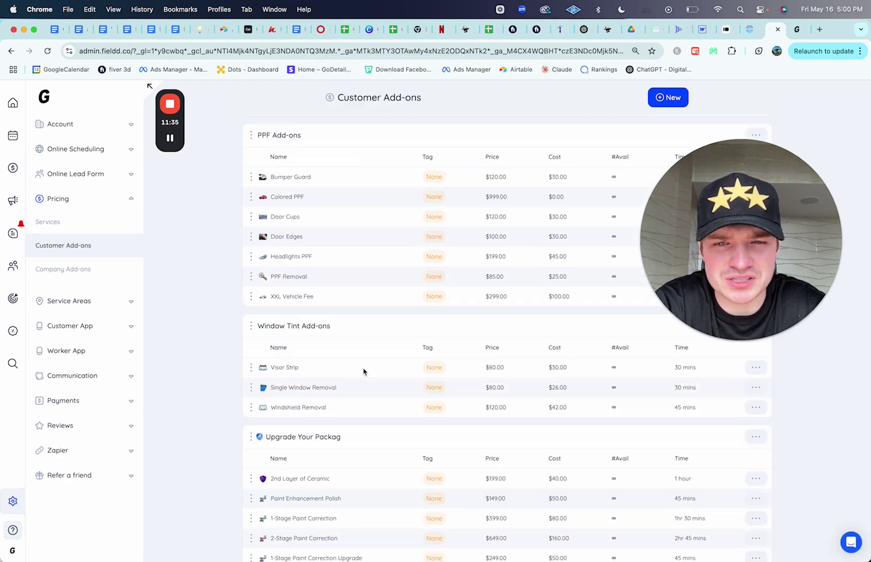
scroll(364, 372, "down", 15)
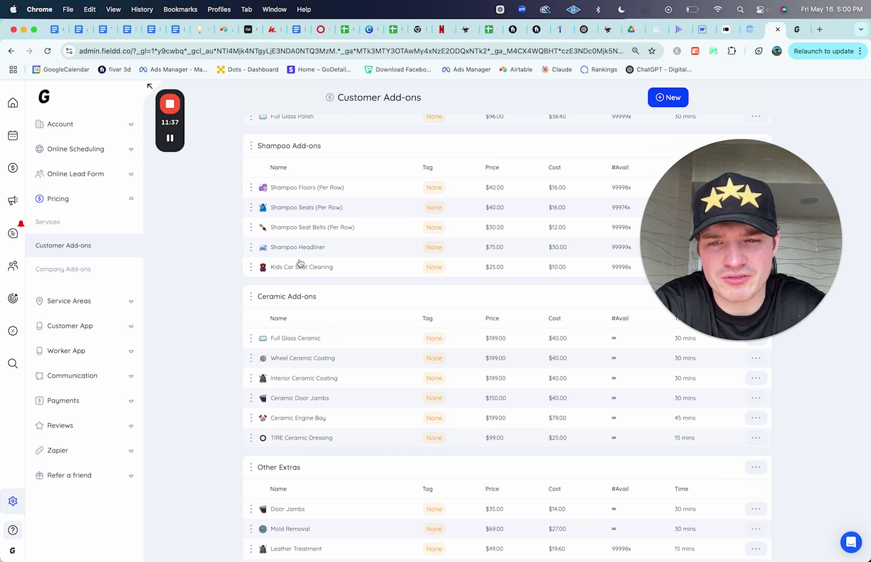
scroll(447, 266, "down", 4)
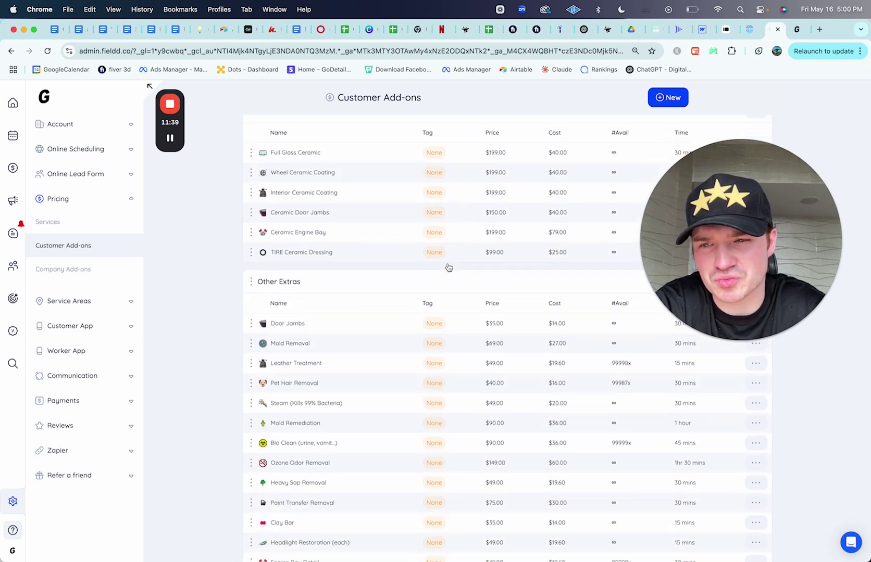
scroll(448, 268, "down", 2)
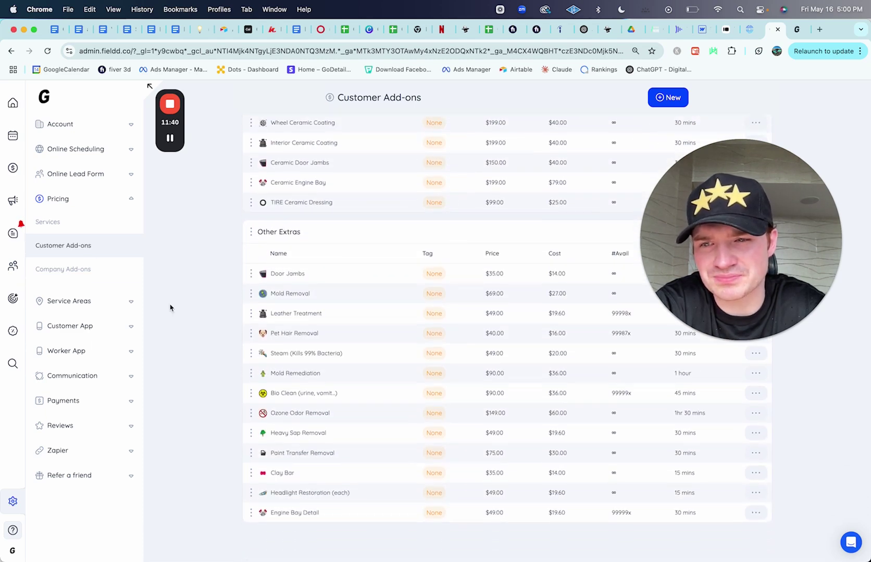
Step: Review the Company Add-ons list with the Bronze, Silver and Gold Ceramic and Distance Fee groups
left_click(85, 274)
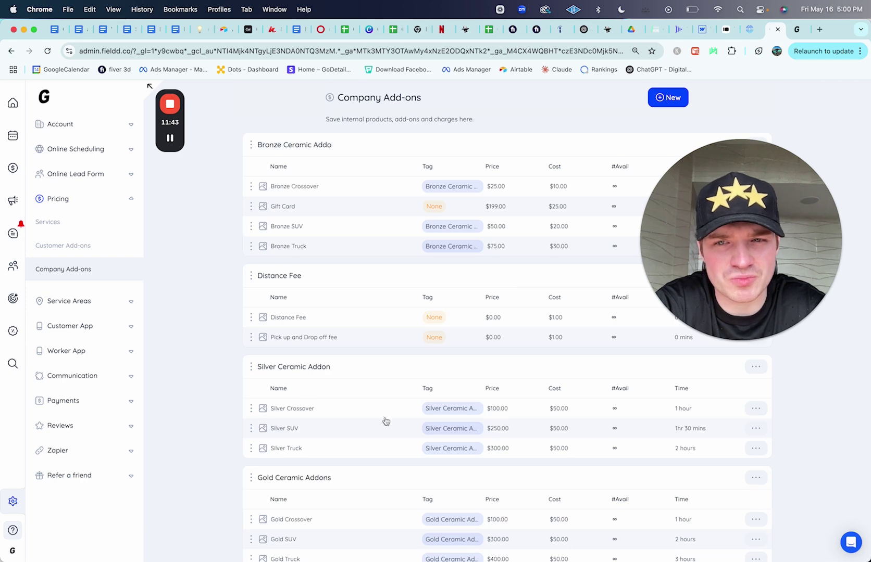
scroll(321, 221, "down", 10)
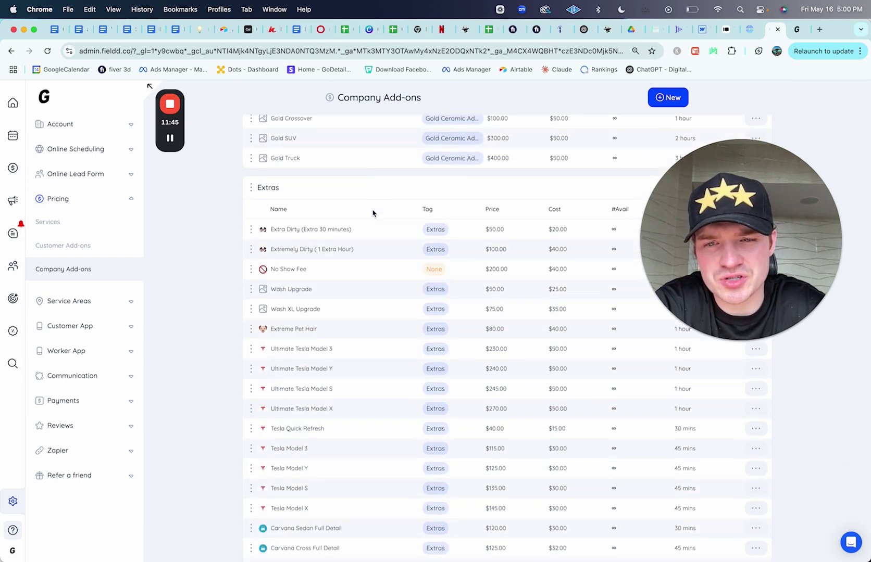
scroll(373, 214, "up", 3)
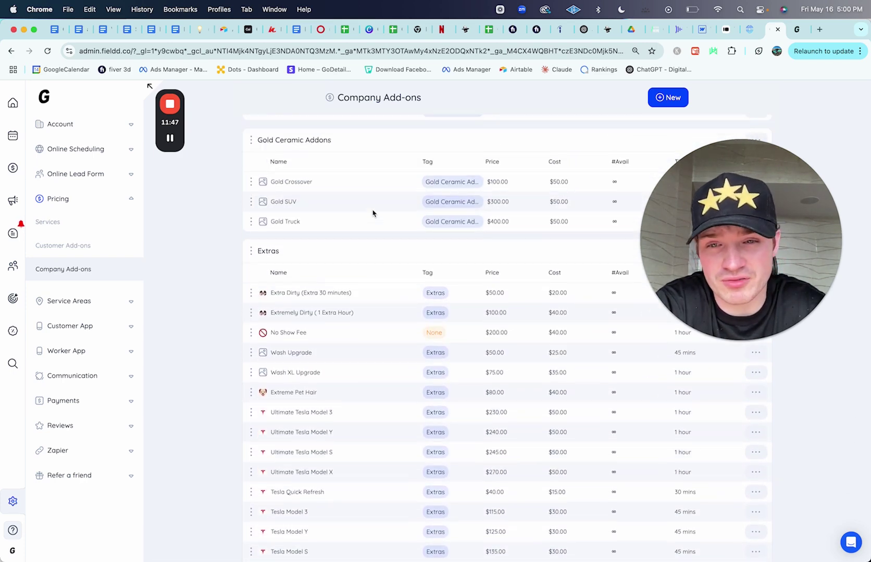
scroll(373, 214, "down", 4)
scroll(373, 213, "up", 8)
scroll(373, 214, "up", 3)
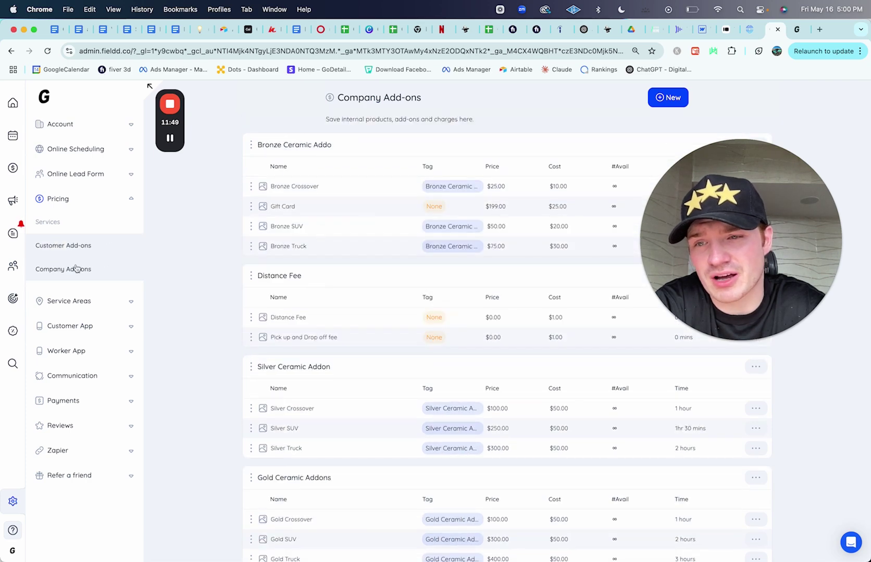
Step: Expand the Service Areas, Customer App, Worker App and Communication groups and open the Email settings
left_click(80, 302)
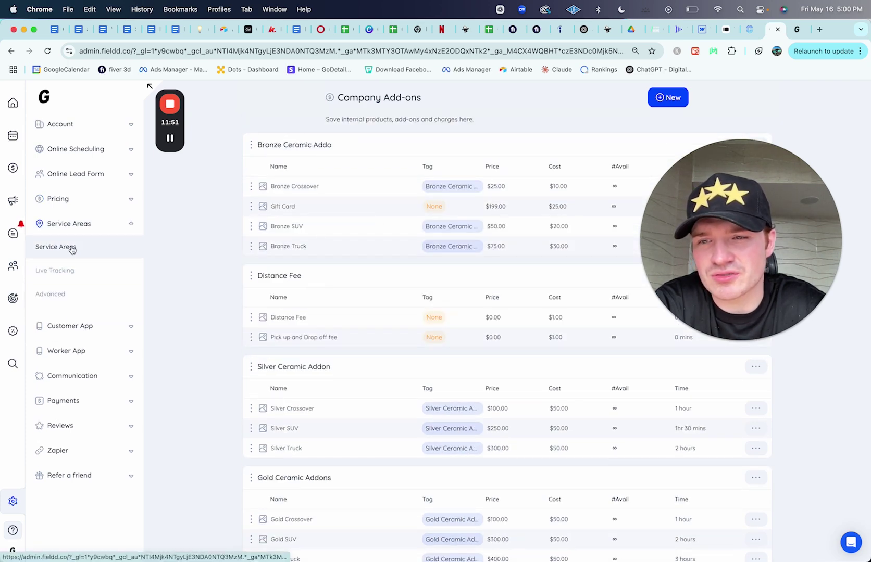
left_click(82, 334)
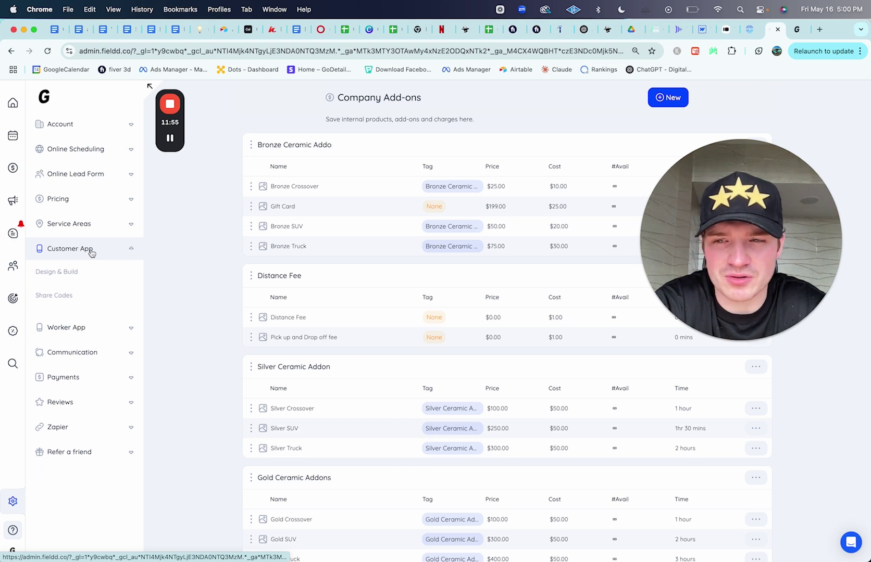
left_click(97, 333)
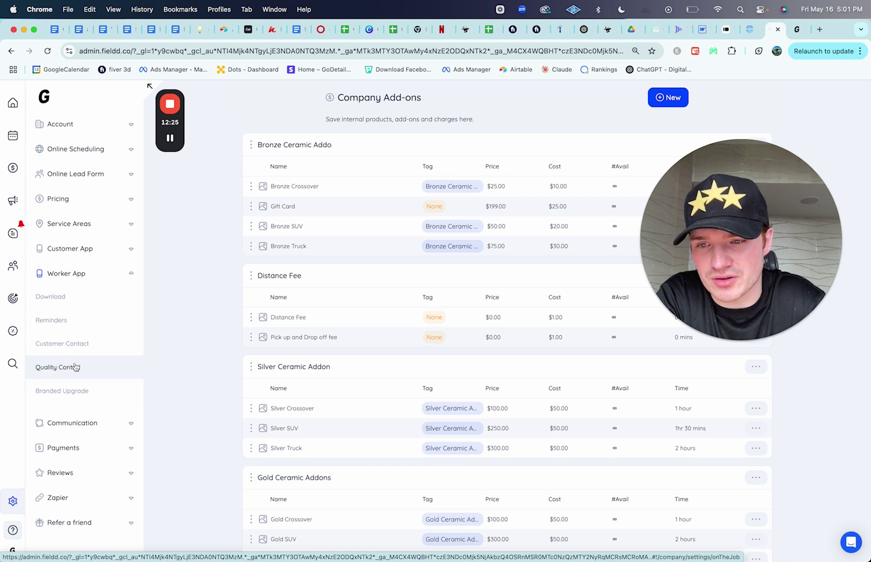
left_click(76, 422)
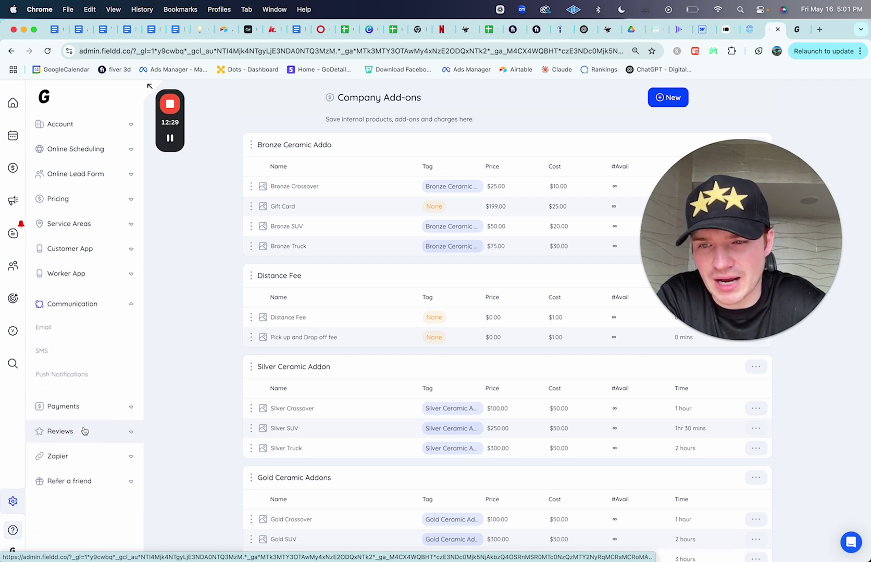
left_click(73, 330)
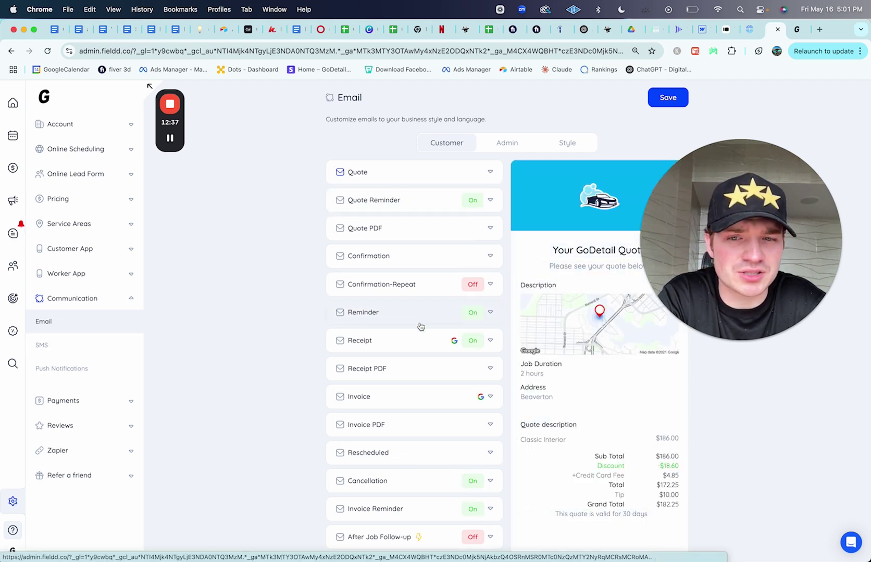
Step: Open the SMS settings and review the Booking Confirmation text and its terms link
left_click(88, 345)
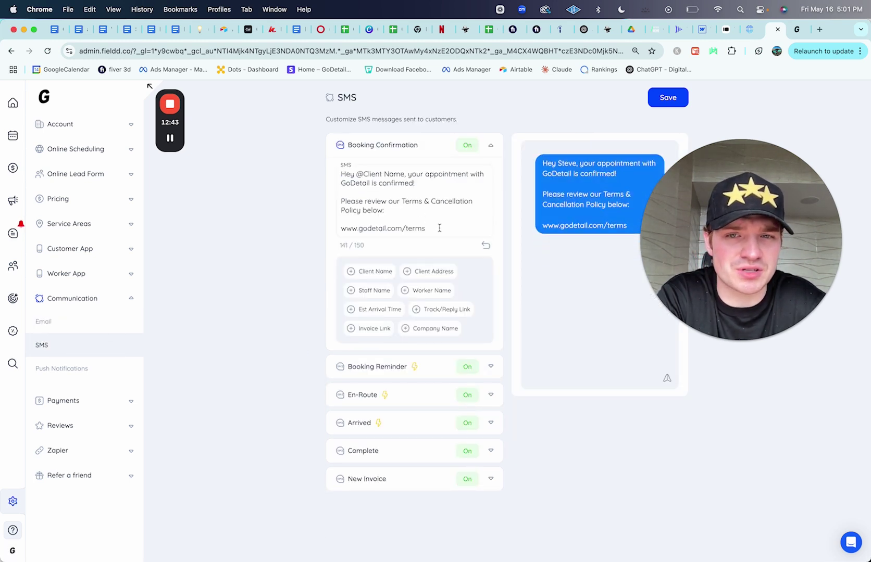
left_click_drag(440, 229, 324, 167)
left_click(449, 210)
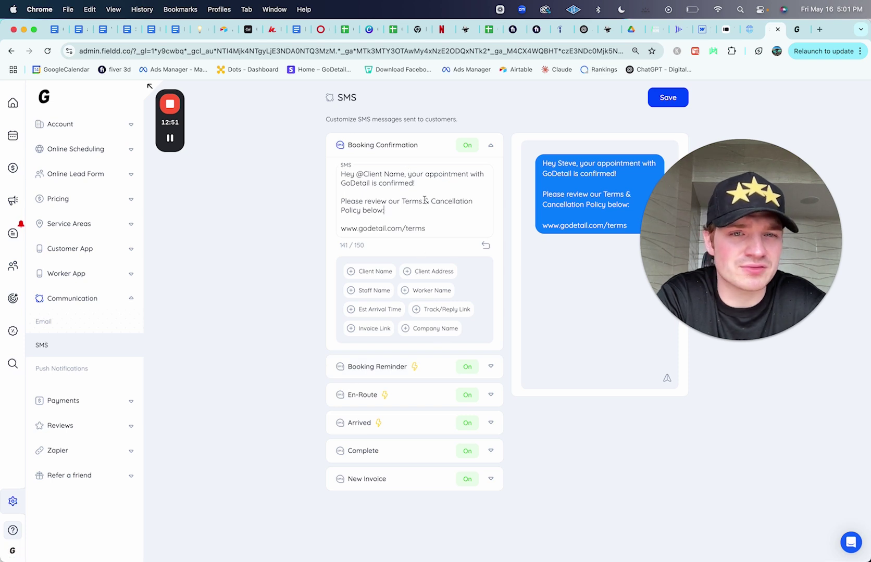
left_click_drag(712, 174, 236, 119)
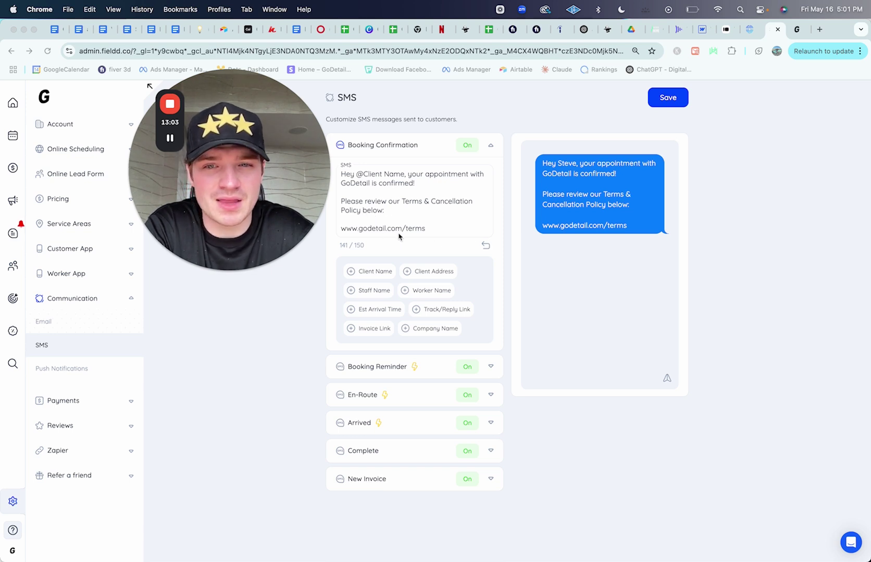
Step: Review the 1-day and 1-hour Booking Reminder texts, then preview the En-Route message
left_click(384, 368)
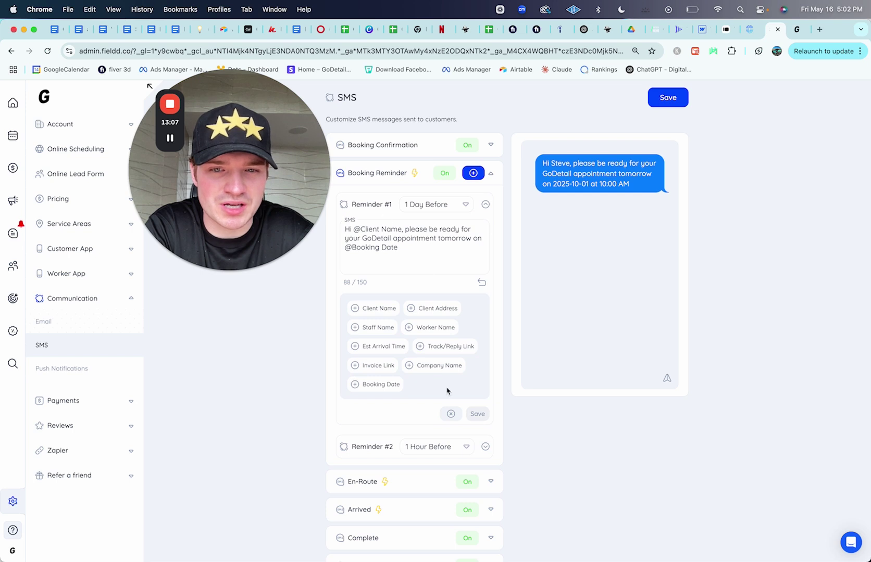
left_click(485, 446)
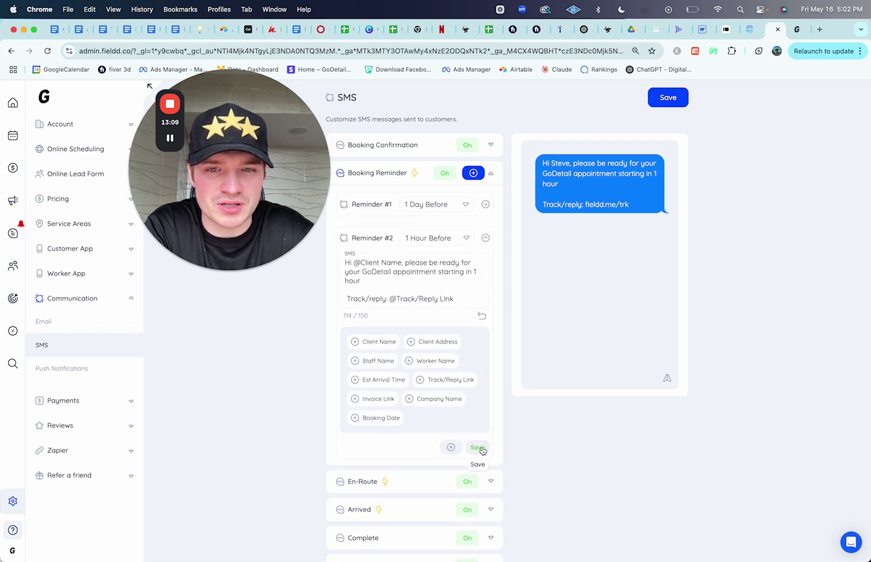
left_click(485, 204)
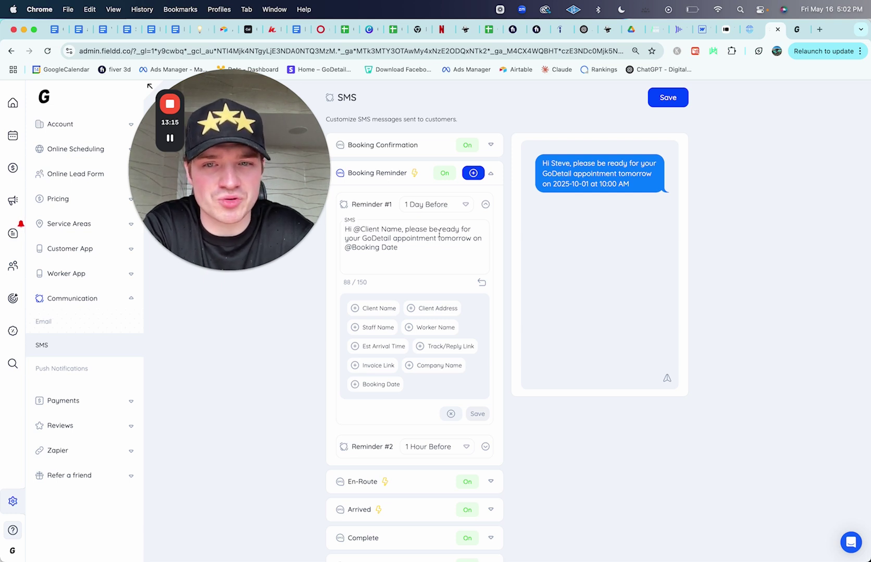
left_click(484, 204)
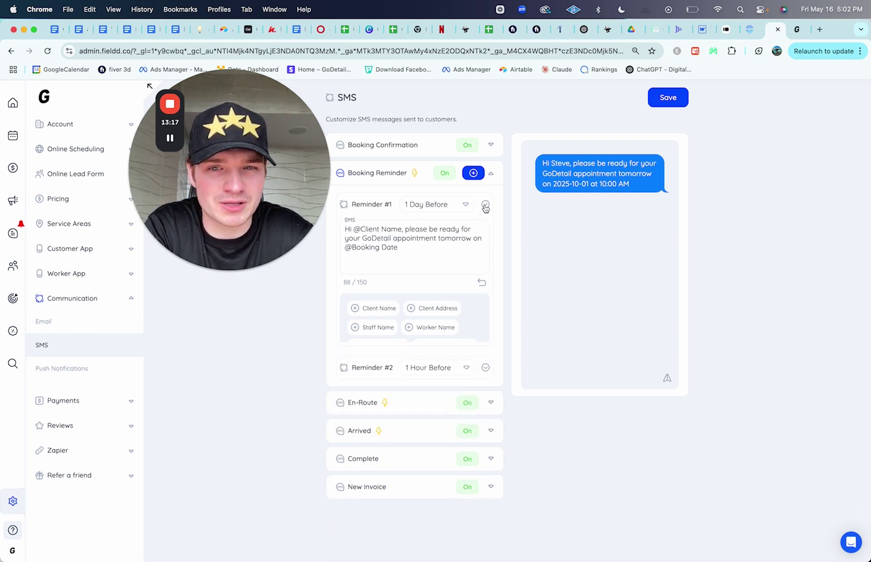
left_click(486, 238)
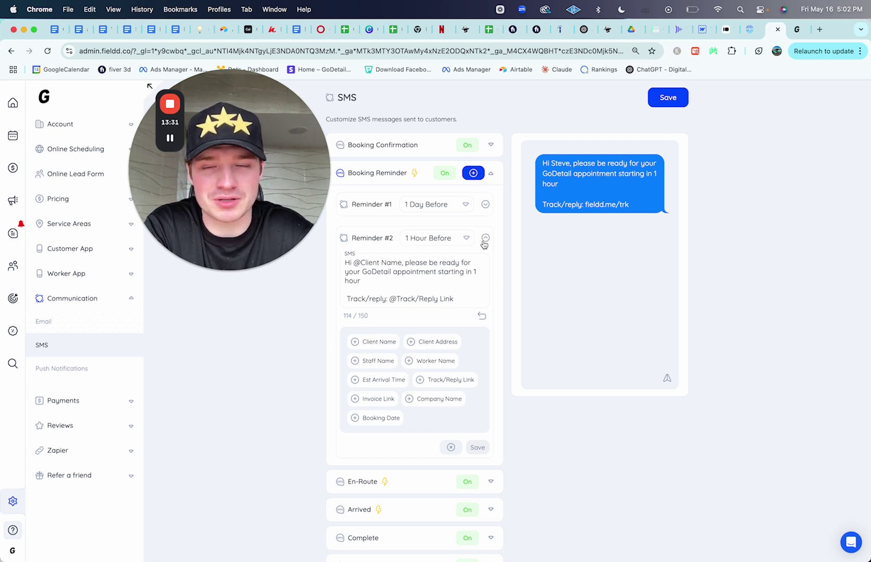
left_click(485, 239)
left_click(490, 267)
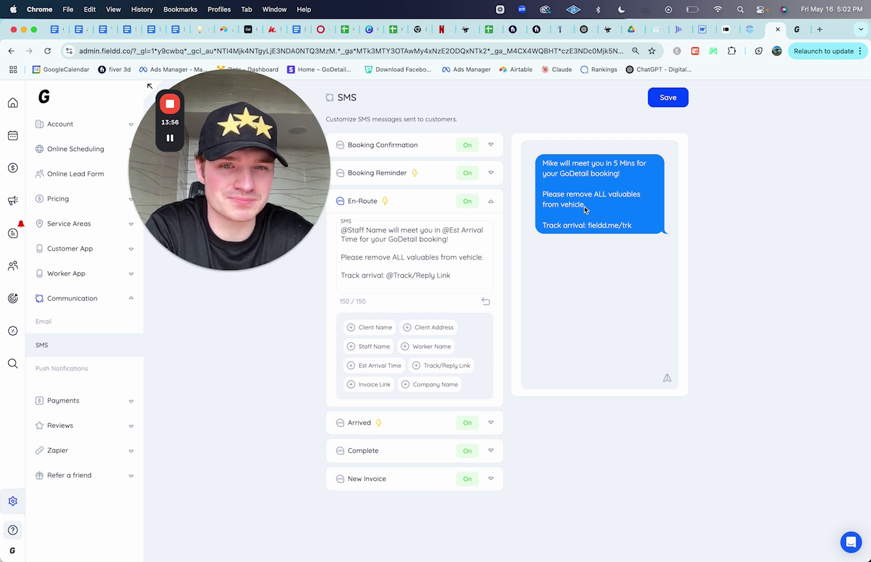
Step: Check the tracking link in the preview and the Arrived text, then show the Complete message
left_click_drag(588, 226, 630, 226)
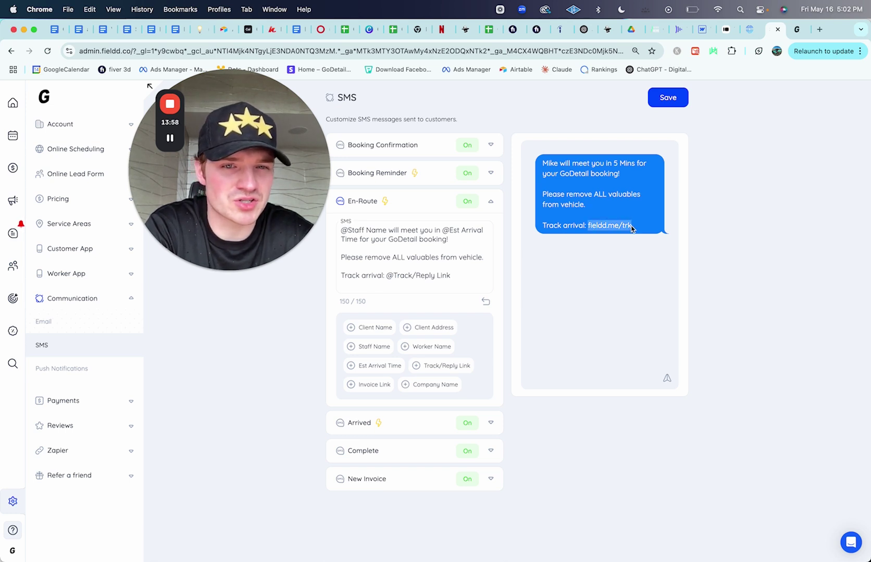
left_click(639, 229)
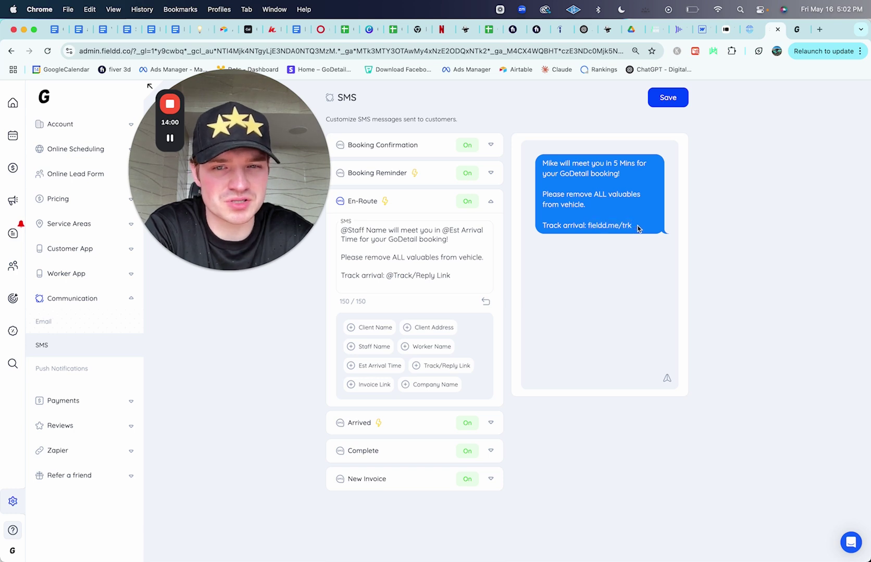
left_click(392, 422)
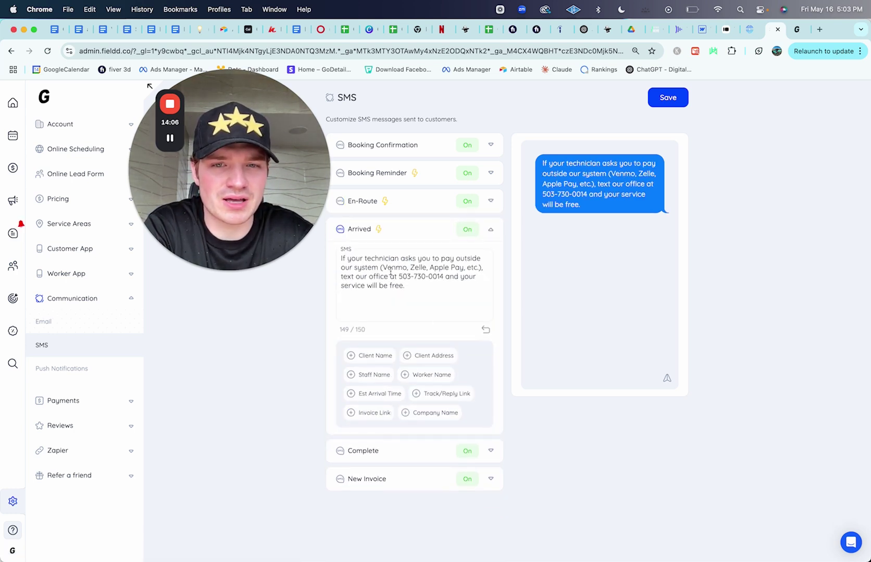
left_click_drag(419, 292, 332, 244)
left_click(415, 292)
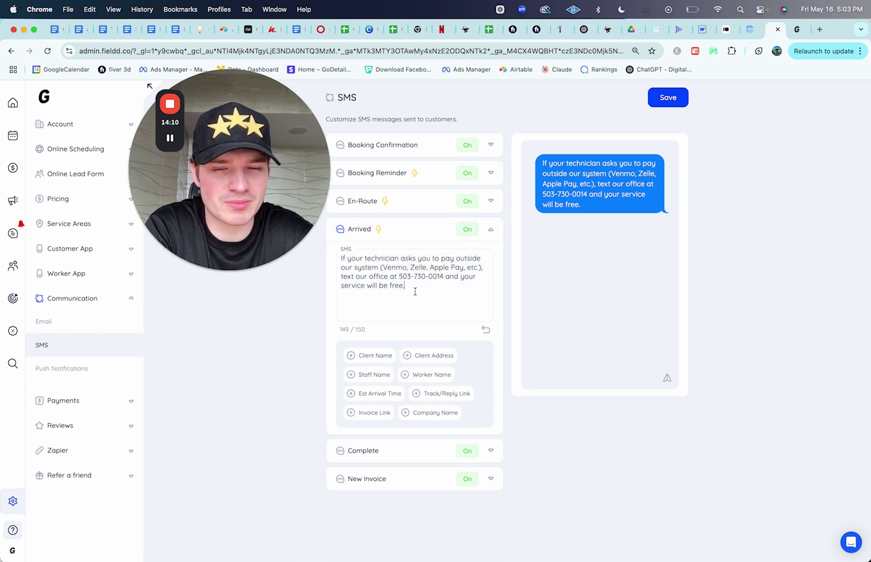
left_click(397, 450)
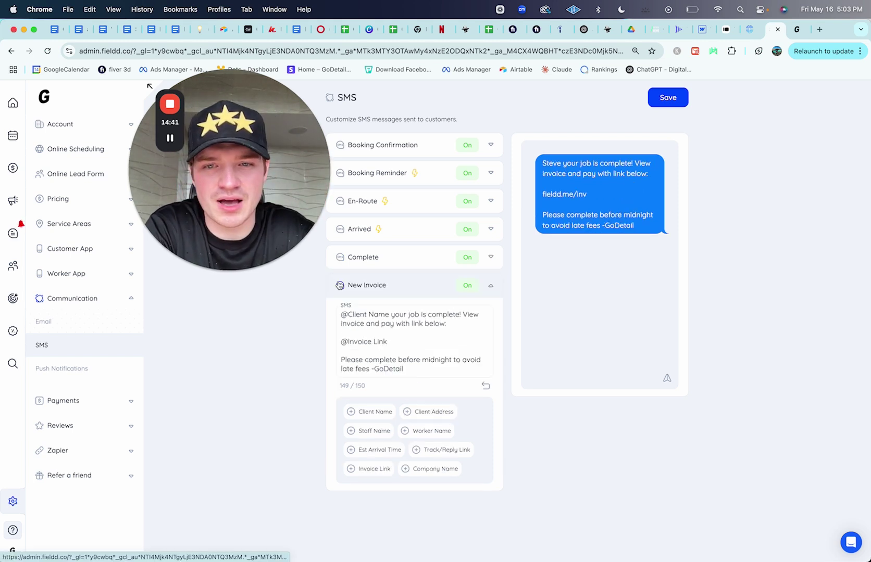
left_click(375, 256)
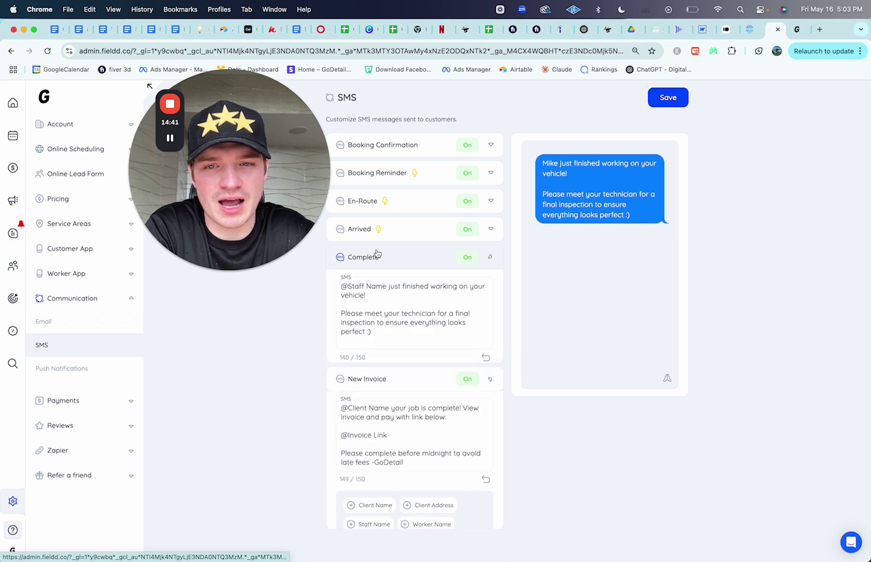
Step: Open the Review Automation settings under Reviews and scroll through the page
left_click(74, 426)
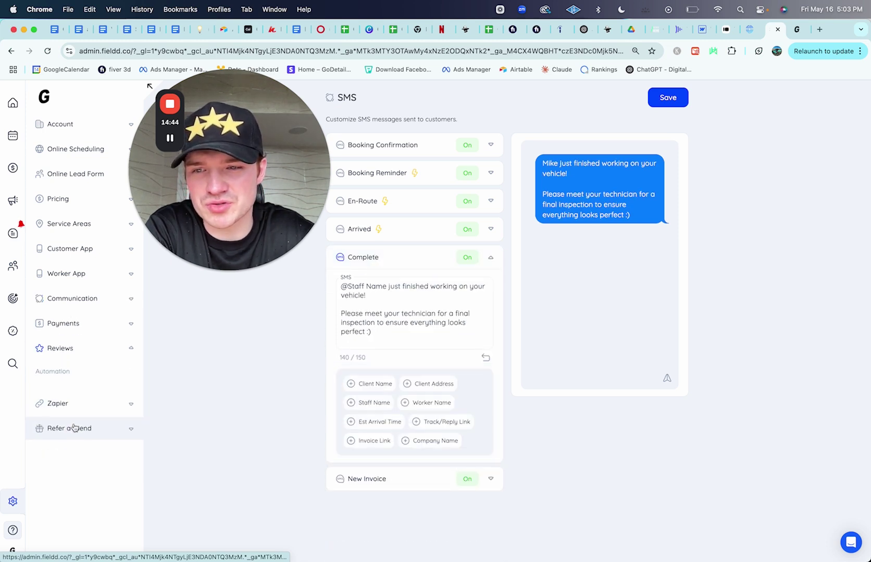
left_click(70, 371)
scroll(397, 222, "down", 1)
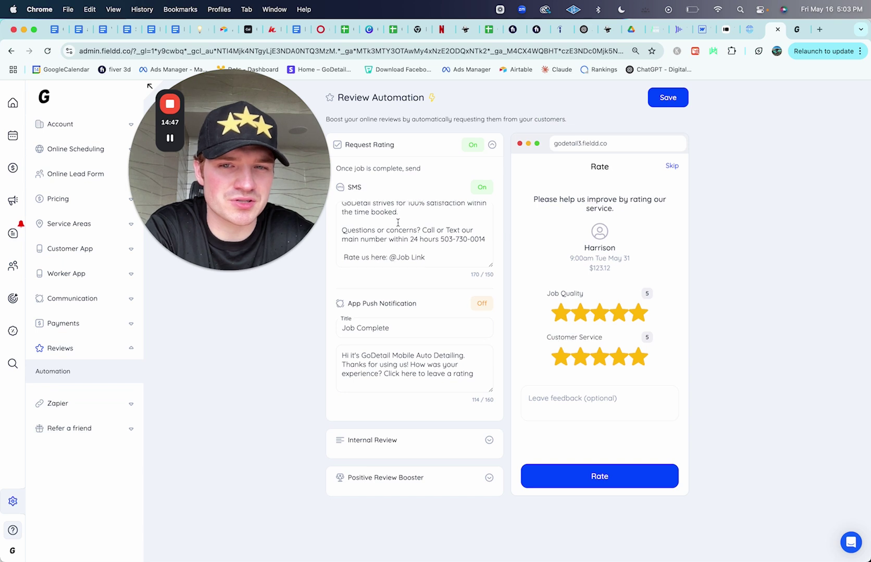
scroll(398, 222, "up", 1)
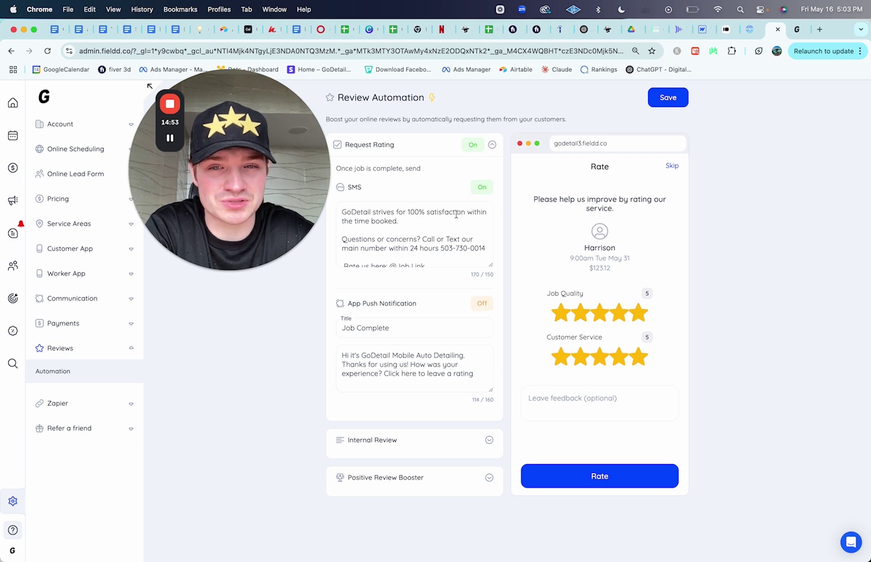
scroll(420, 235, "down", 1)
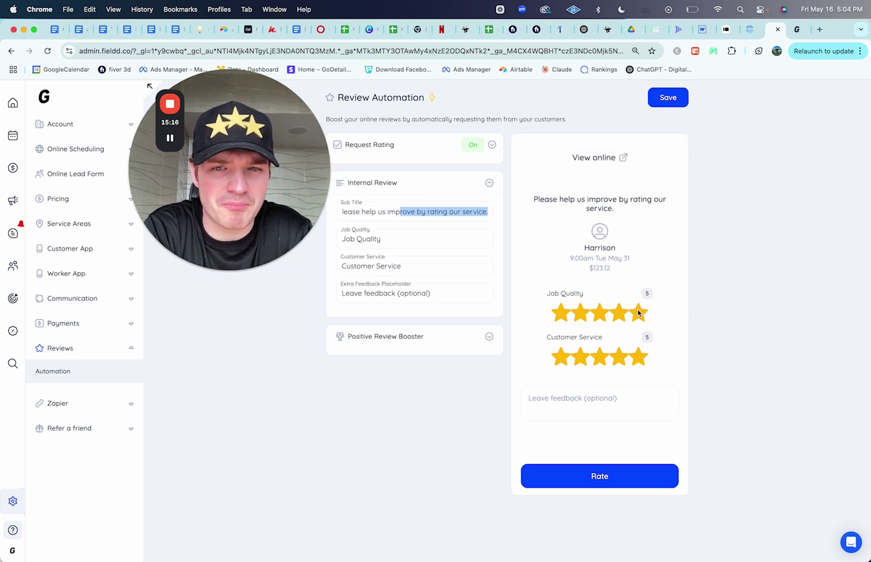
Step: Inspect the Request Rating, Internal Review and Positive Review Booster (Google button for 4+ stars) sections
left_click(489, 183)
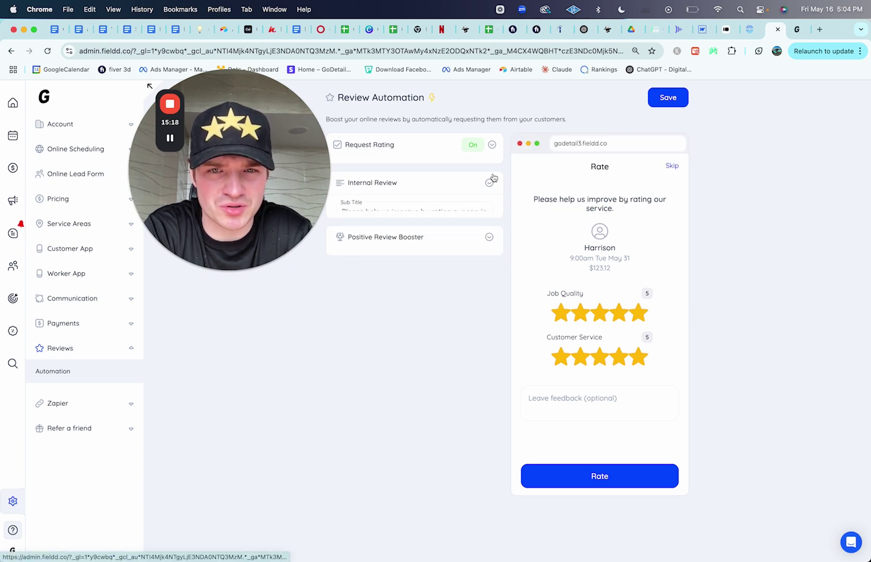
left_click(491, 145)
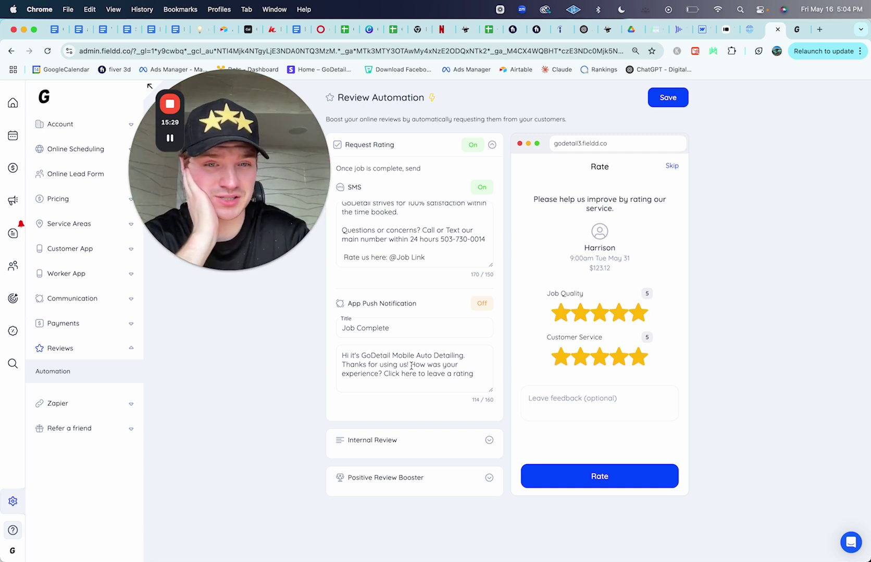
mouse_move(636, 353)
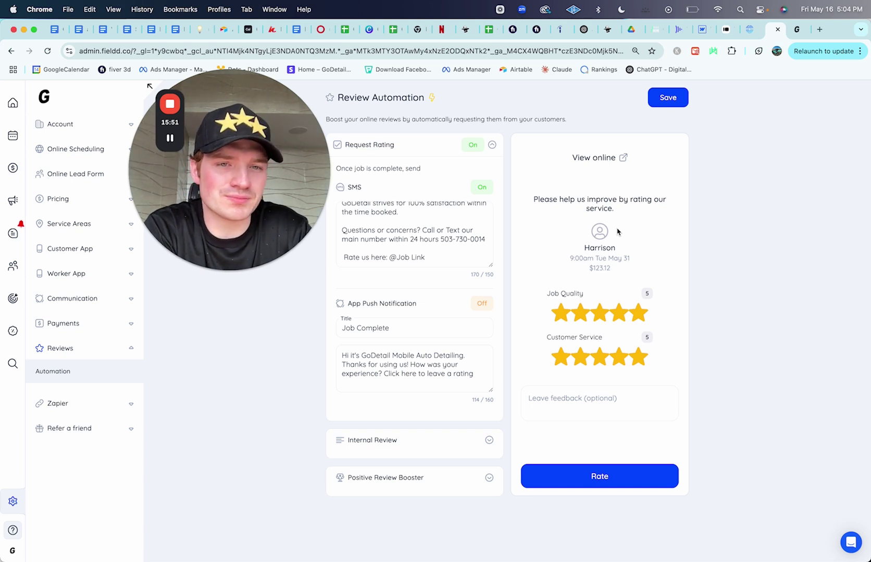
left_click(427, 448)
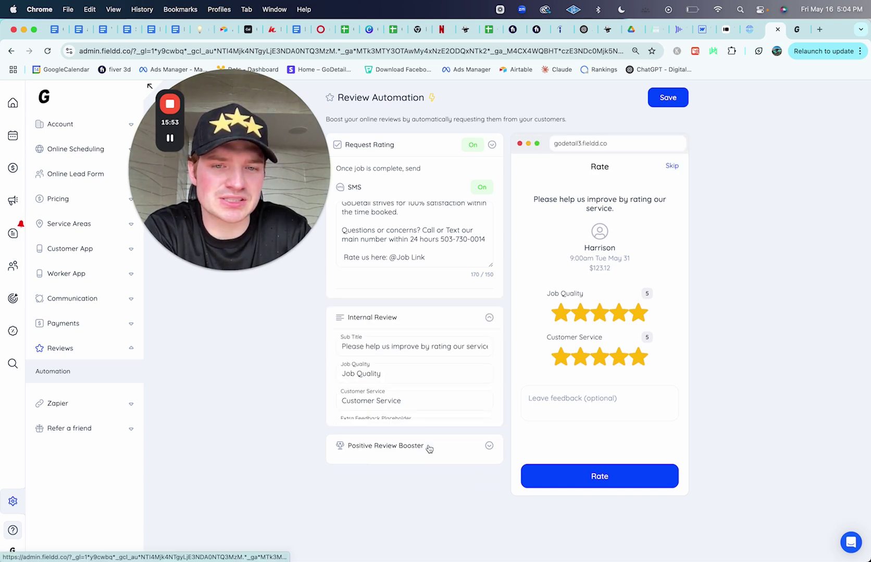
left_click_drag(422, 213, 502, 214)
left_click(395, 336)
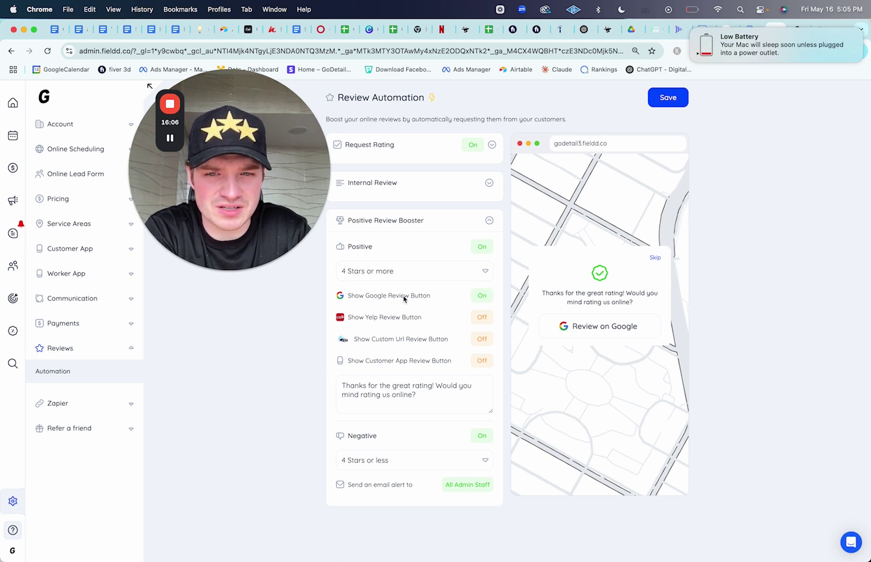
scroll(432, 399, "down", 3)
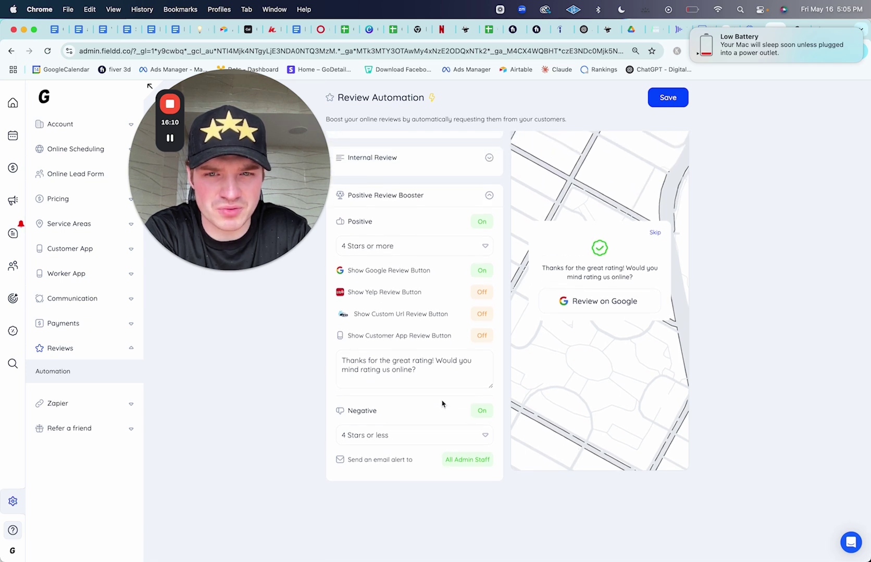
Step: Review the Tipping settings, then save the Pre-Payments settings with Pre-Authorize
left_click(83, 324)
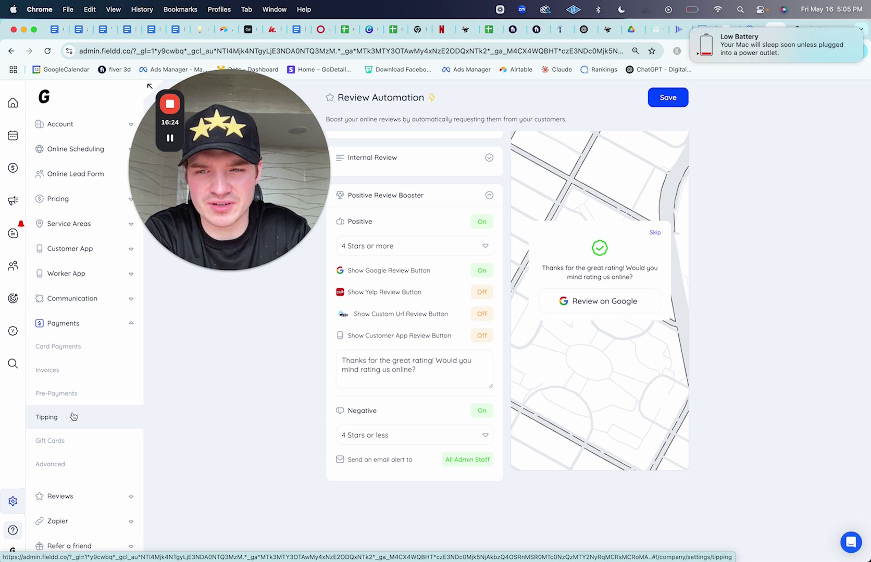
left_click(74, 416)
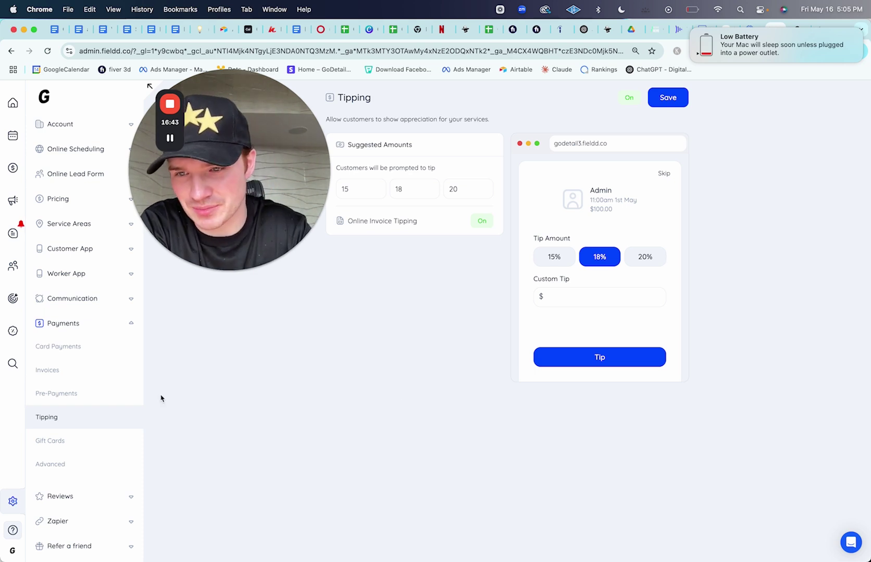
left_click(83, 395)
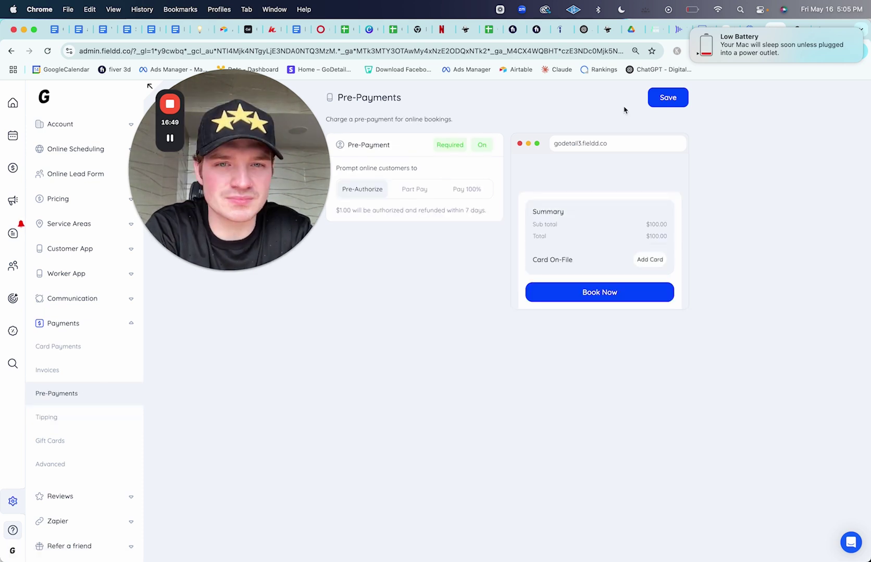
left_click(676, 98)
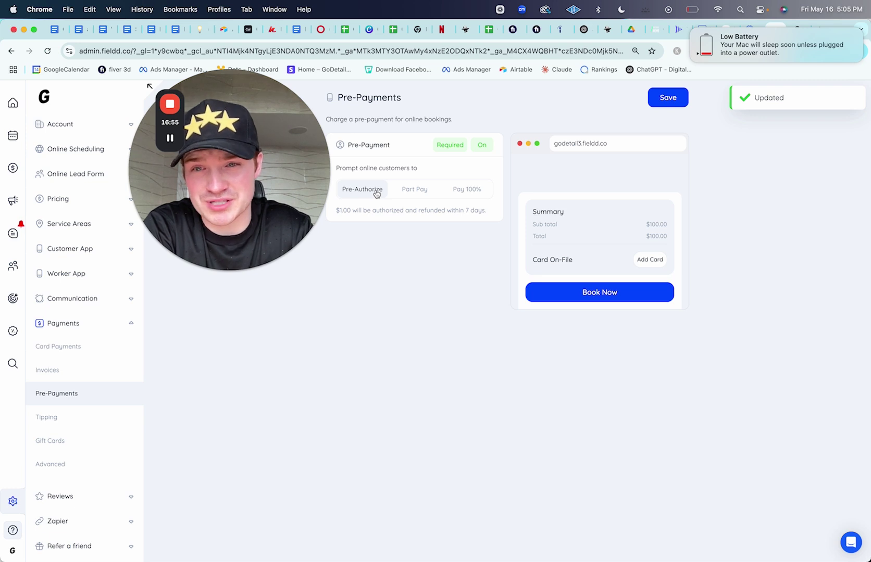
left_click(690, 10)
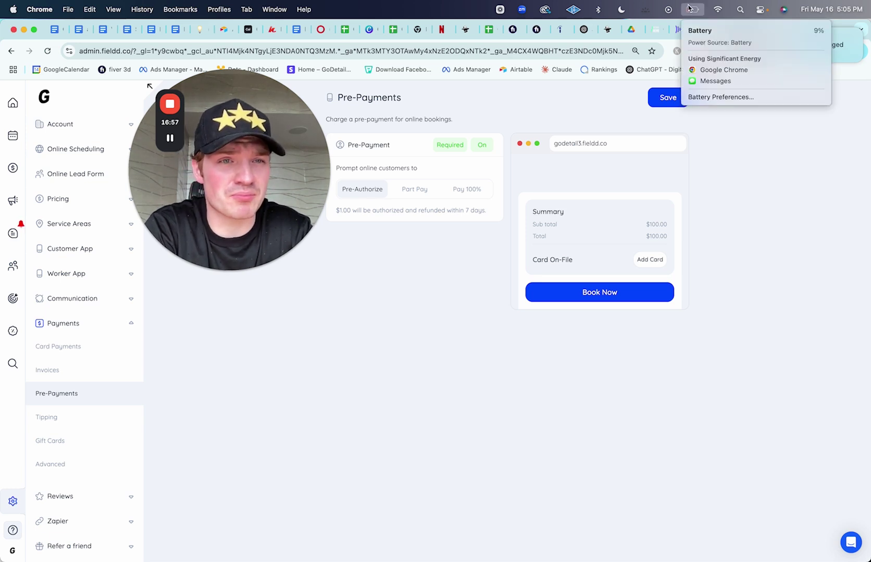
left_click(783, 174)
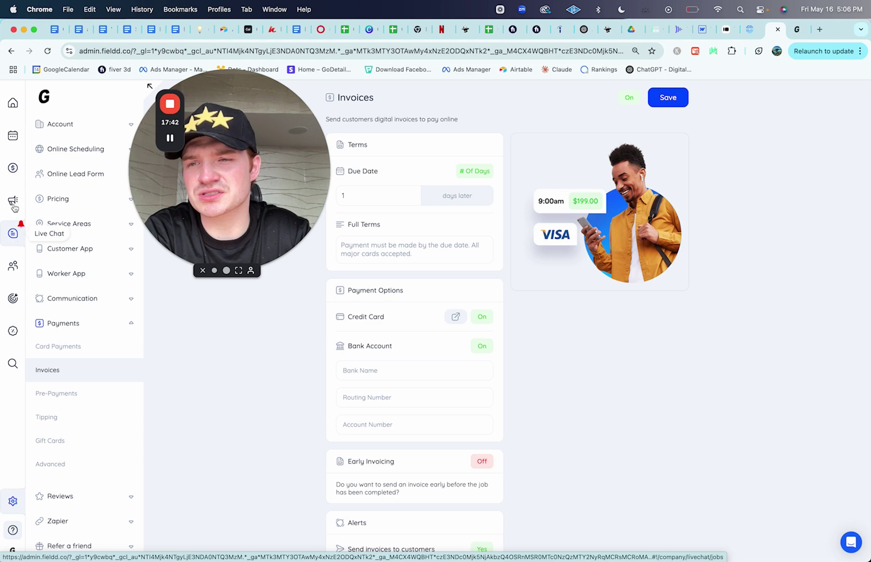
Step: Open the first worker's profile and review its 30 assigned services, including the Full Detail packages
left_click(11, 265)
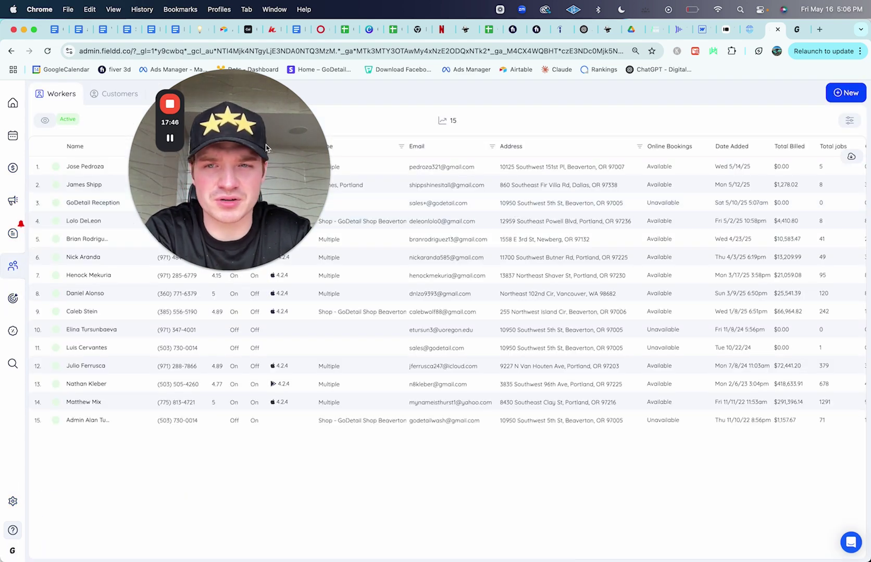
left_click_drag(266, 148, 446, 254)
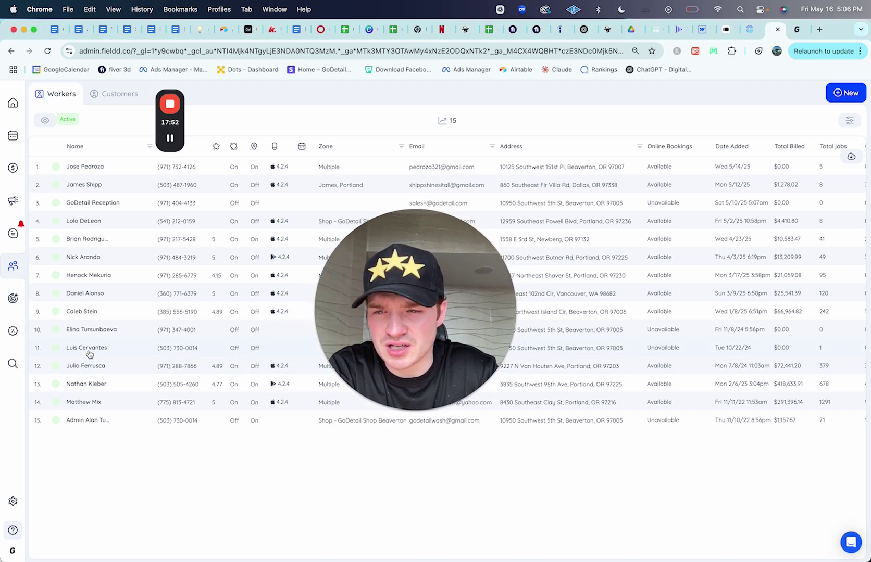
left_click(95, 171)
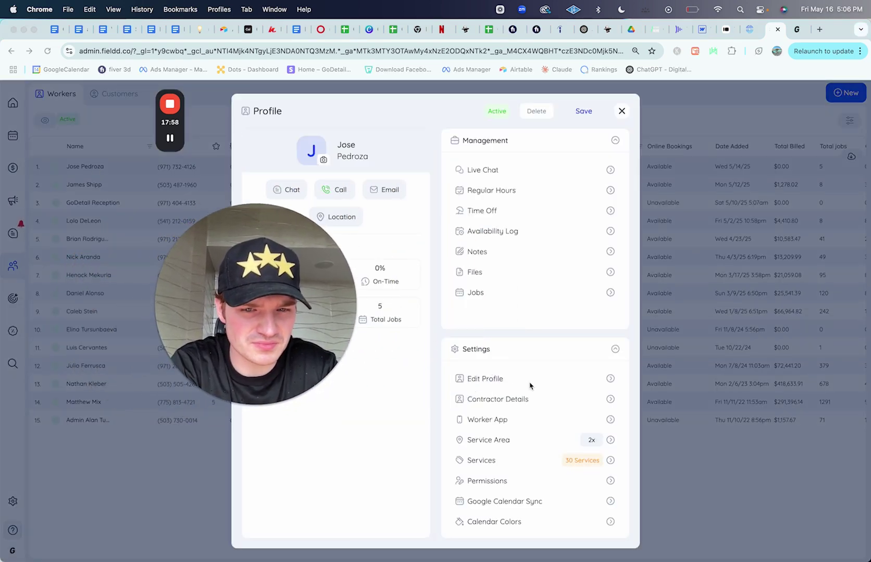
left_click(516, 461)
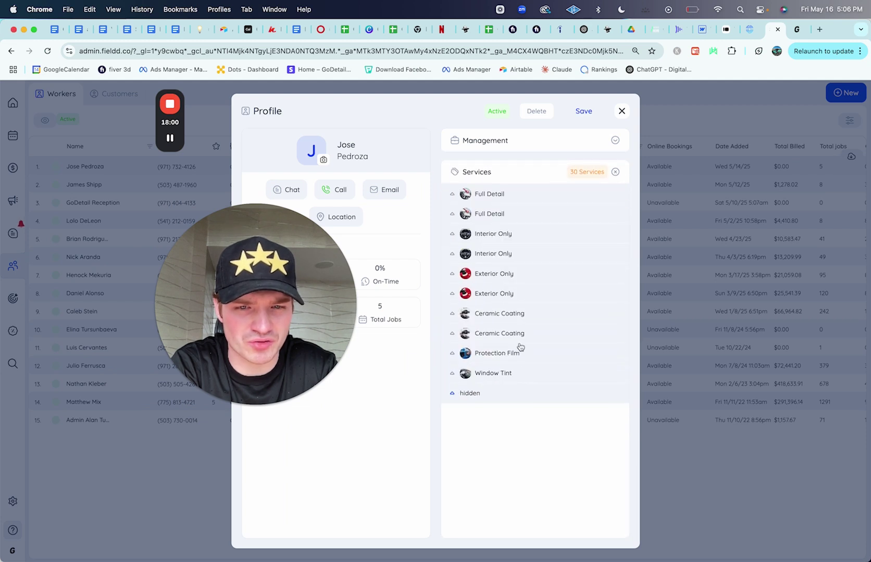
left_click(471, 195)
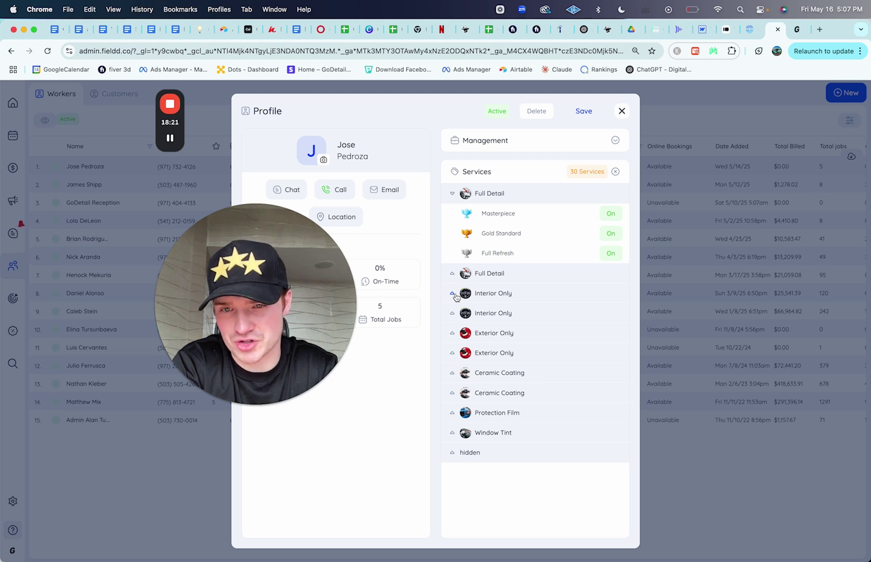
left_click(615, 173)
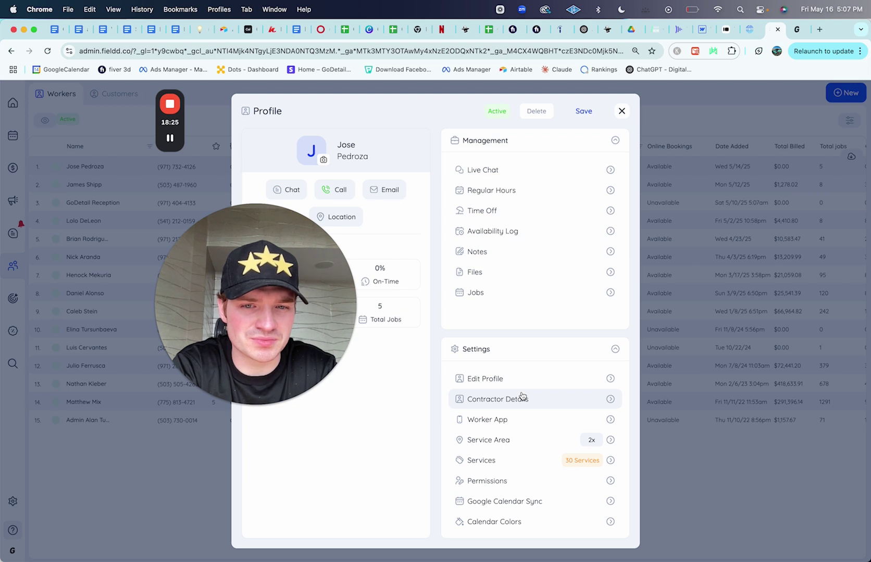
left_click(514, 482)
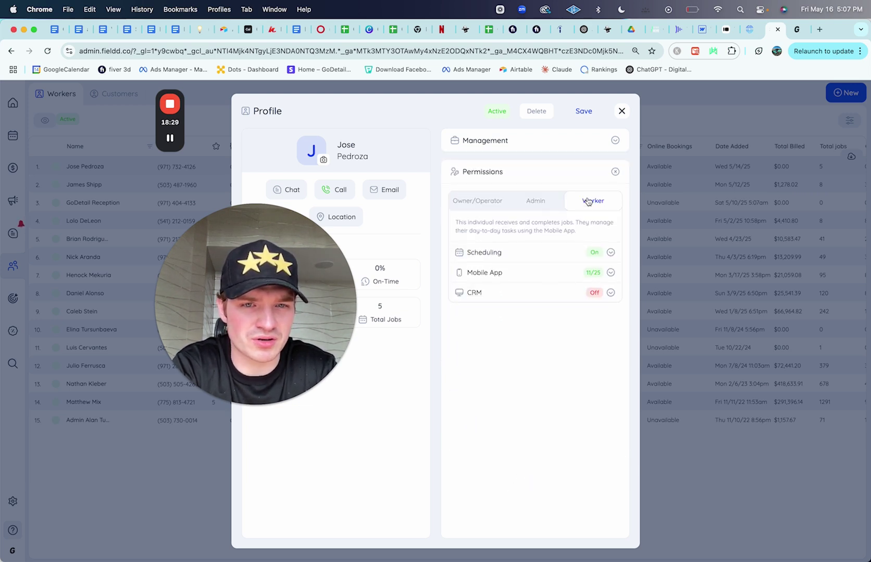
left_click(497, 275)
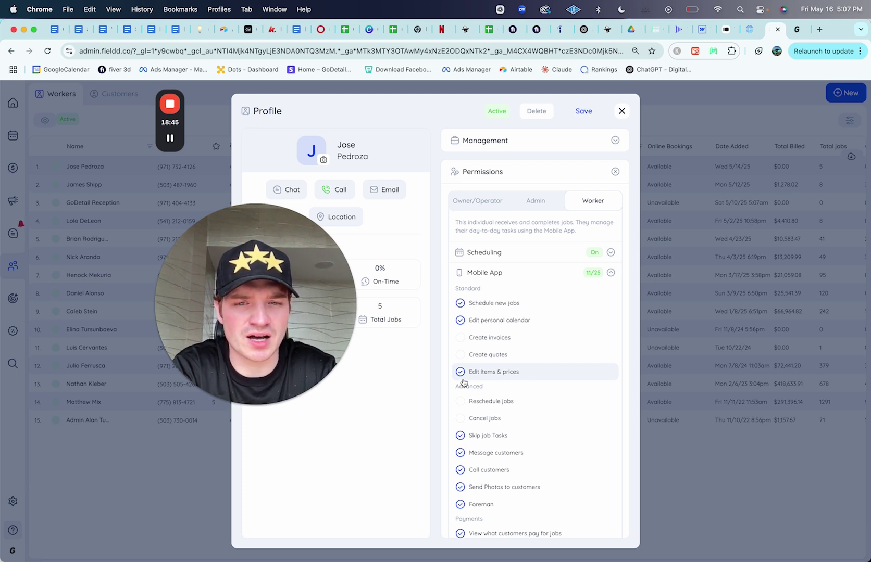
scroll(511, 327, "down", 3)
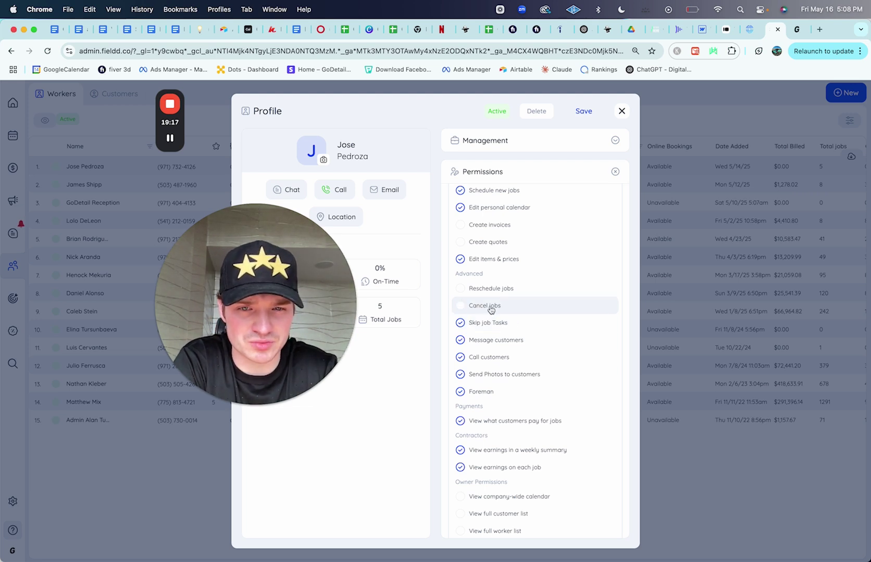
scroll(495, 323, "down", 2)
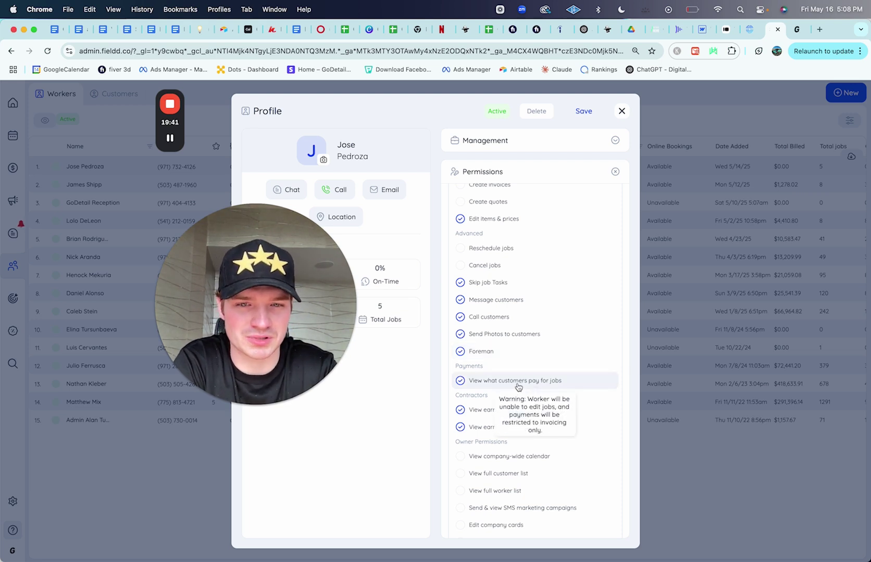
scroll(532, 354, "down", 3)
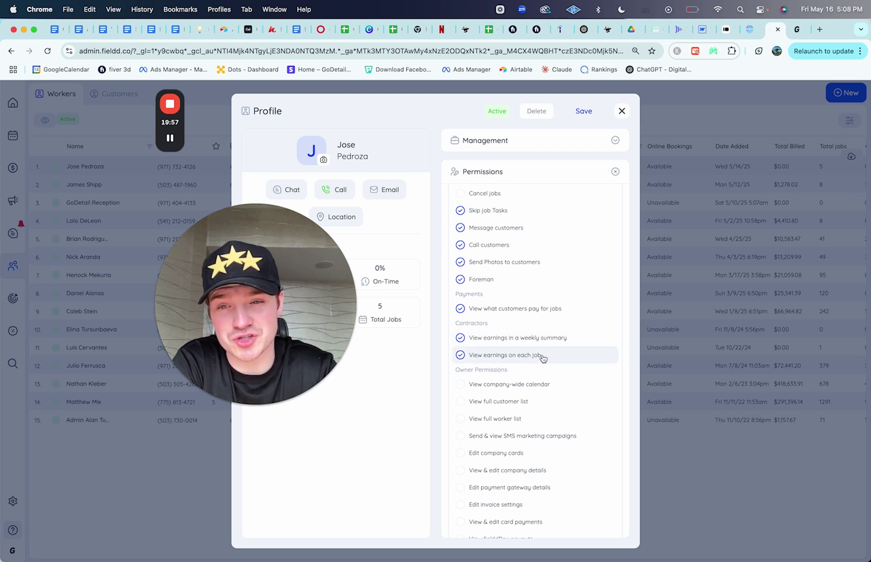
scroll(562, 321, "down", 2)
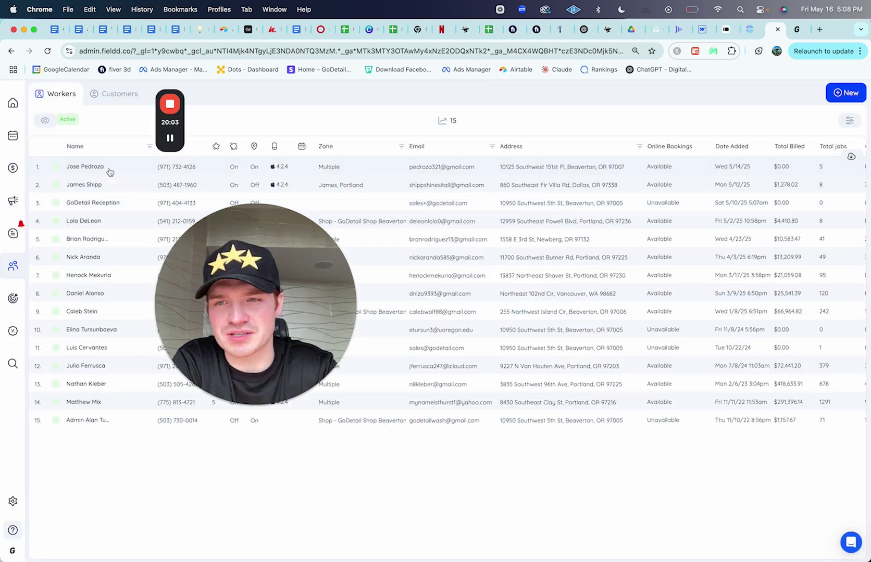
left_click(109, 169)
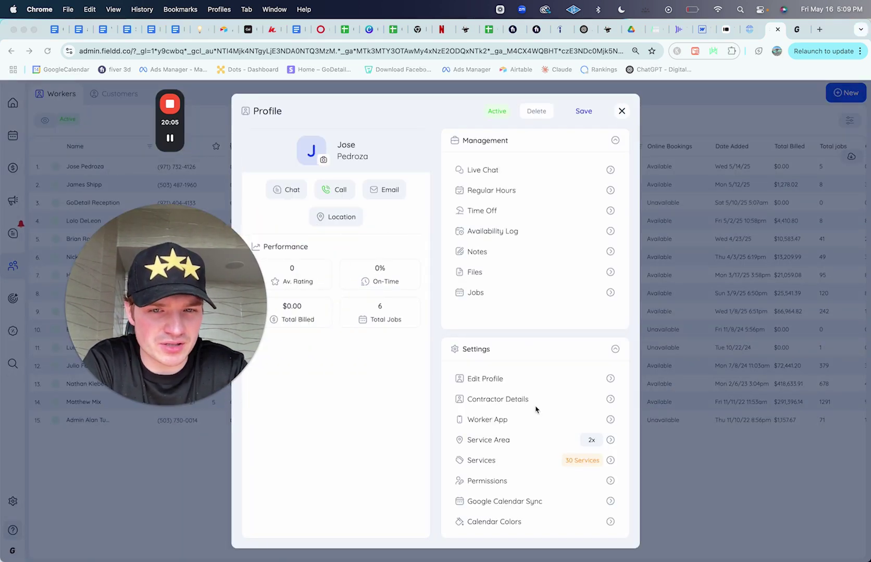
Step: Review the worker's fixed Portland service area and its two zones, then show the weekly Schedule
left_click(487, 441)
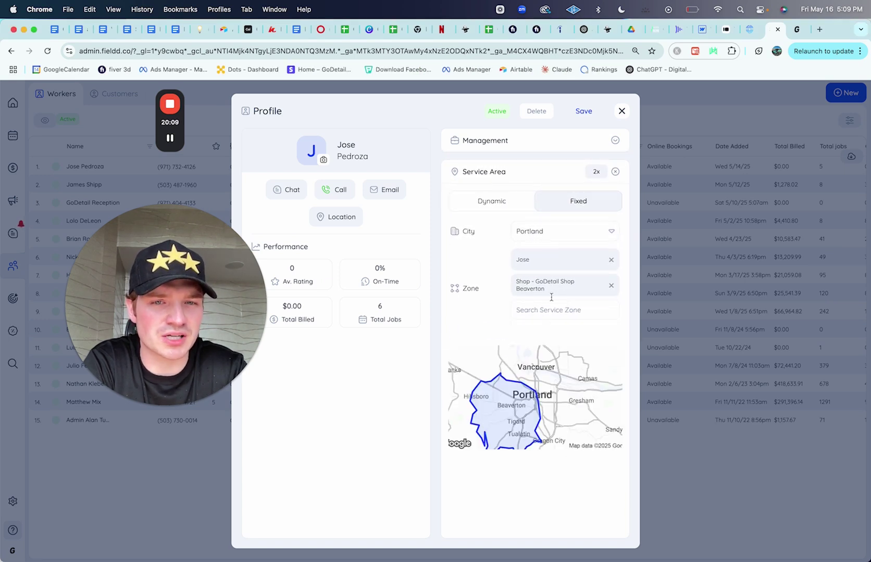
left_click(569, 263)
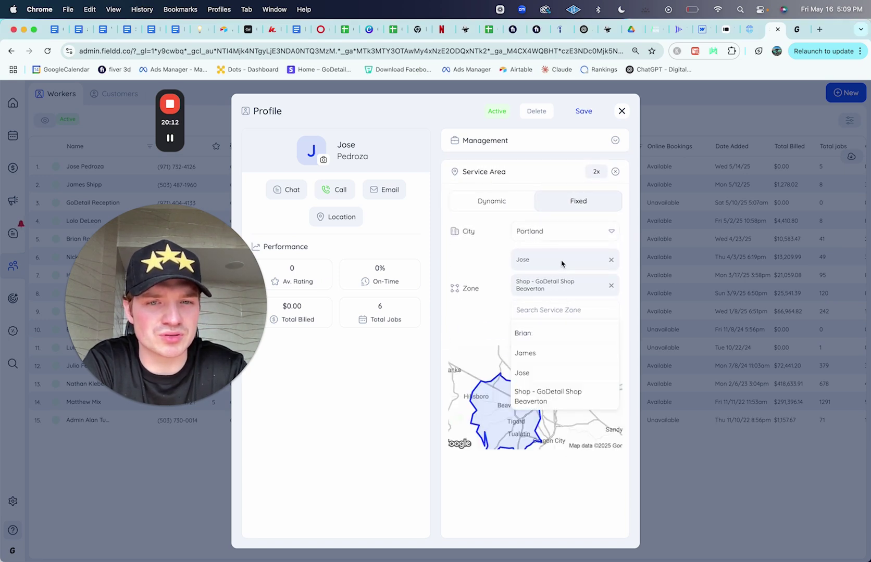
left_click(491, 330)
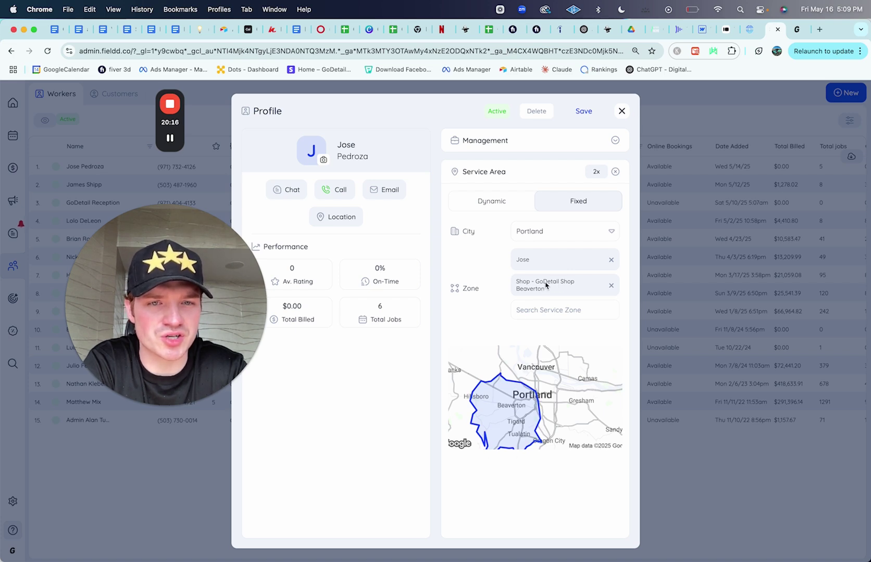
left_click(614, 172)
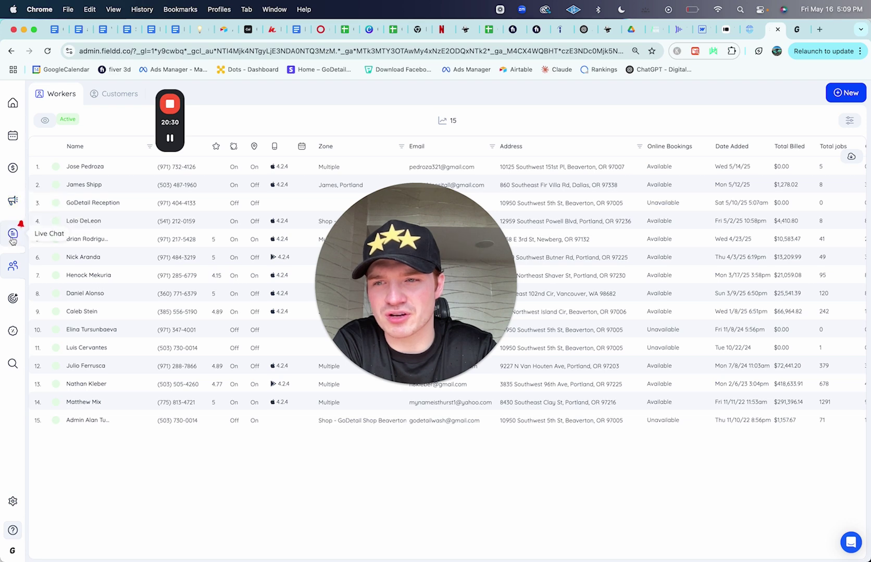
left_click(13, 236)
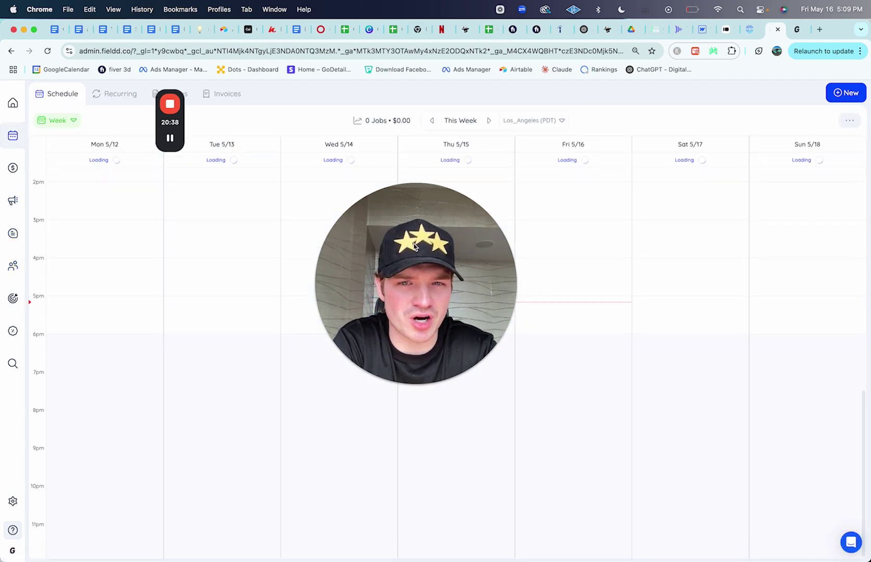
Step: Open the paid-cash Thursday 5/15 job and review its $1,029.00 payment details
scroll(557, 325, "right", 1)
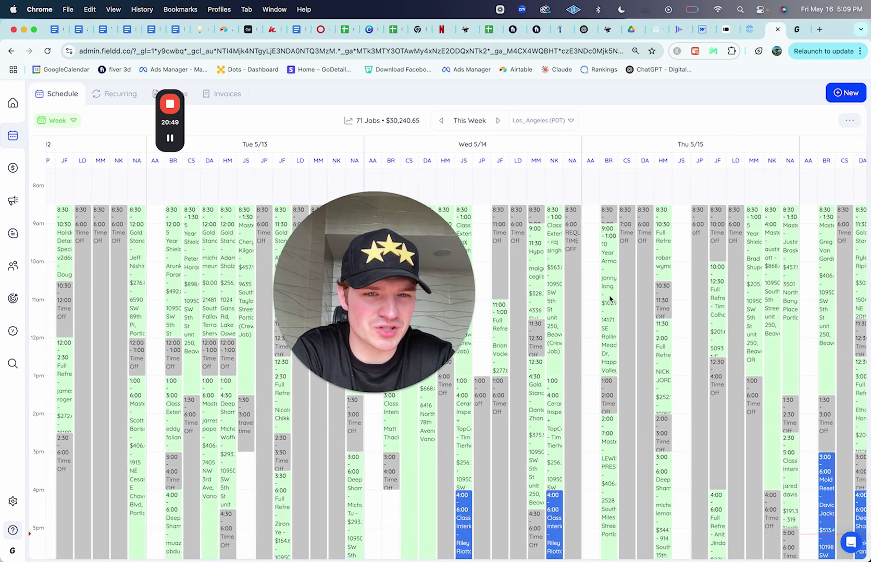
left_click(608, 295)
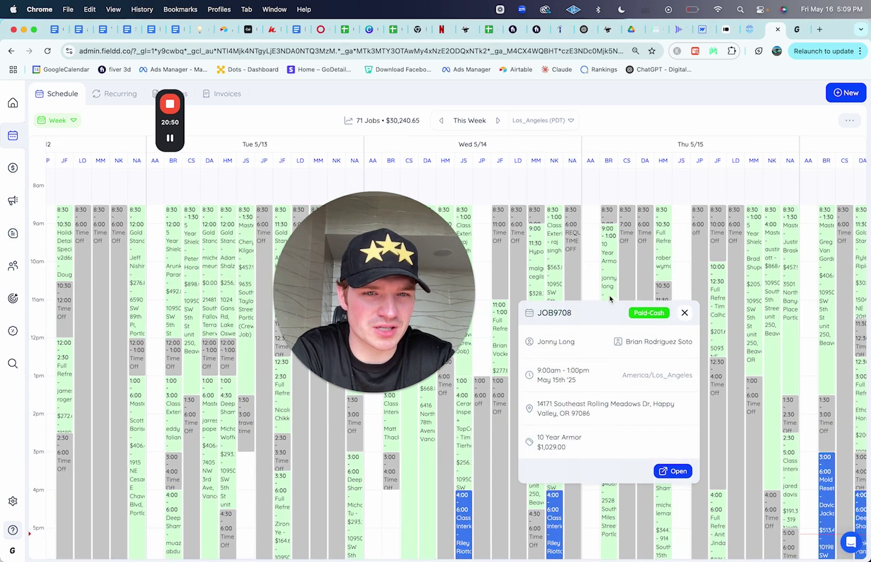
left_click(672, 471)
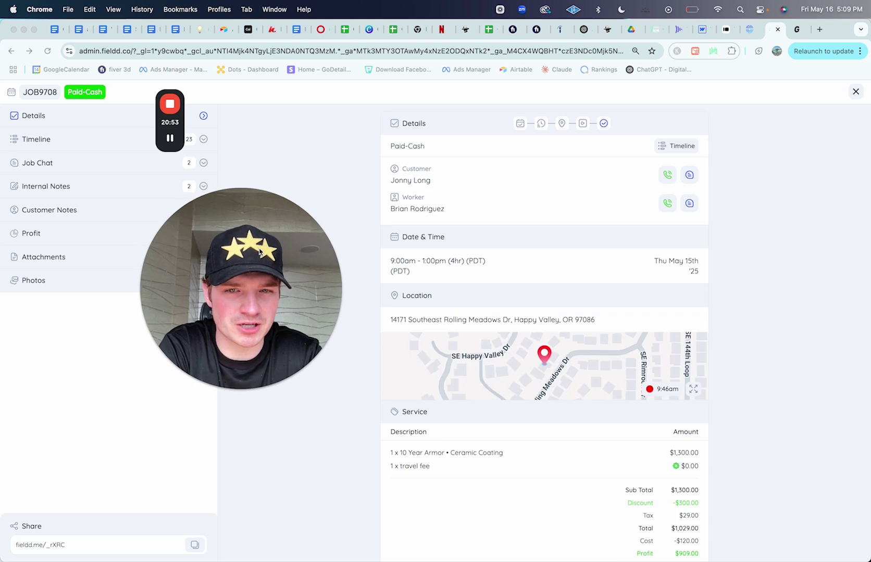
scroll(562, 315, "down", 5)
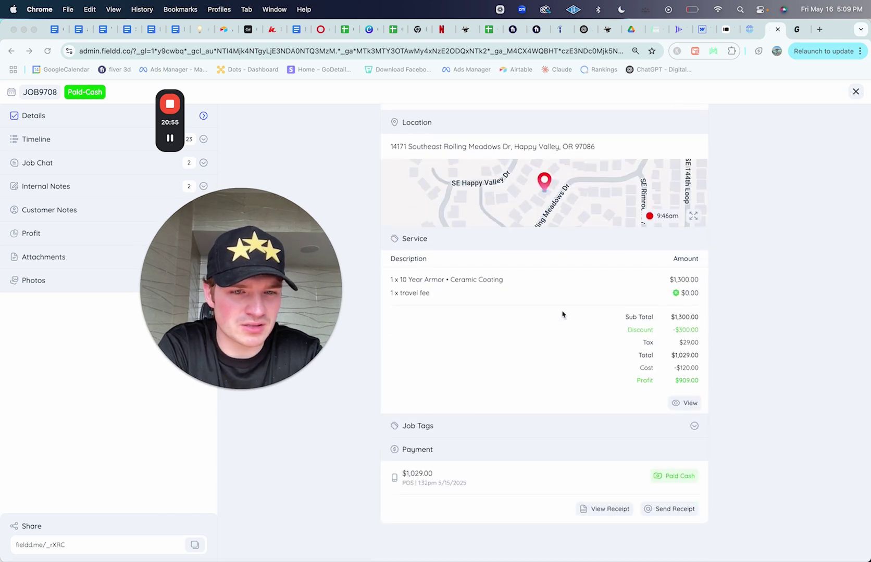
scroll(563, 315, "up", 1)
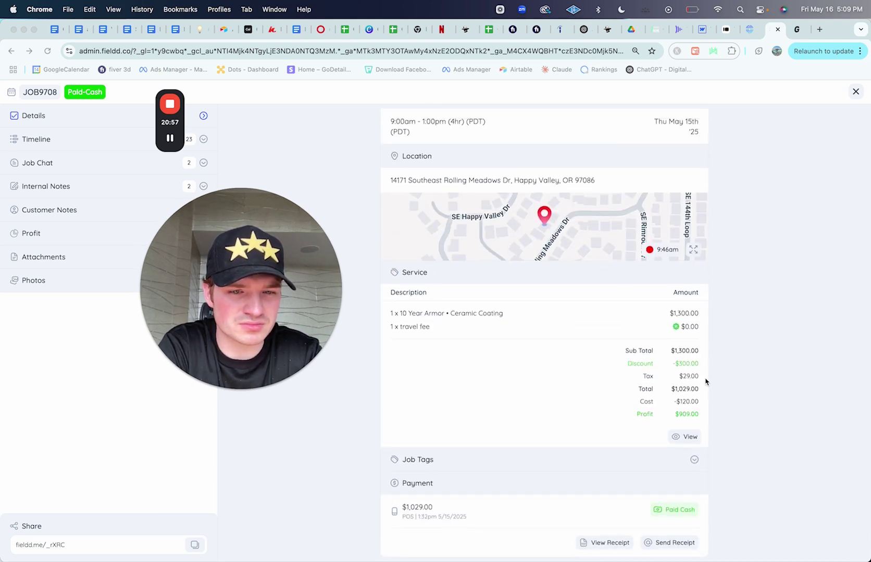
scroll(628, 363, "up", 4)
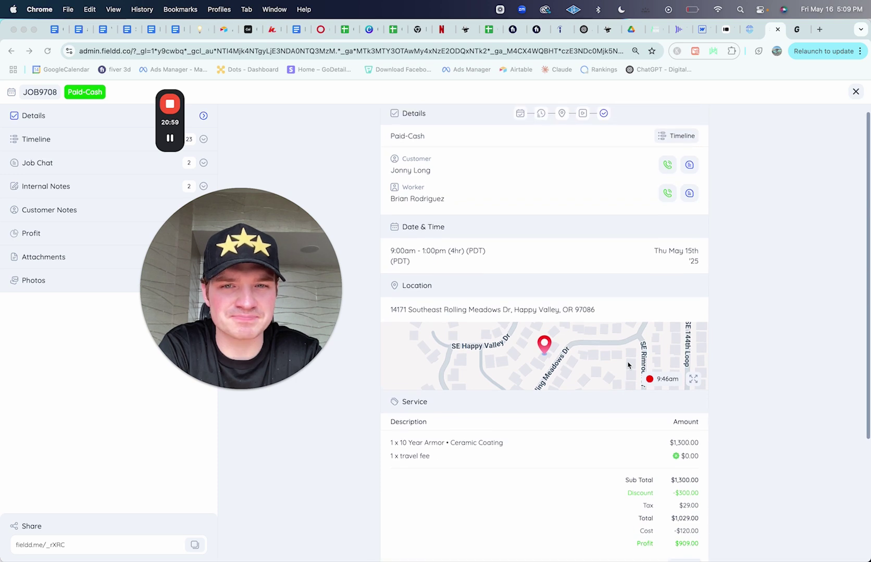
scroll(627, 363, "up", 1)
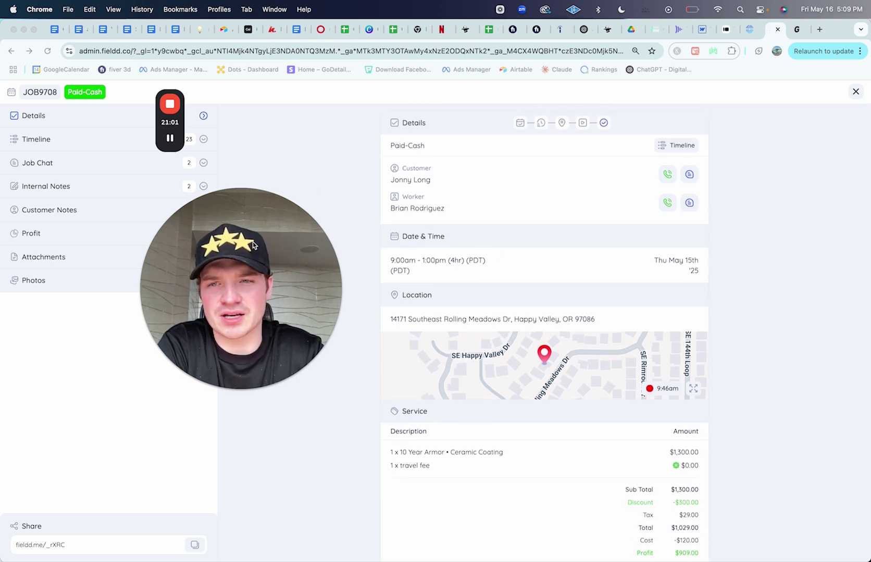
left_click_drag(254, 246, 461, 194)
Step: Scroll the job's Timeline from the $1,029.00 POS payment to the tax receipt email
left_click(71, 142)
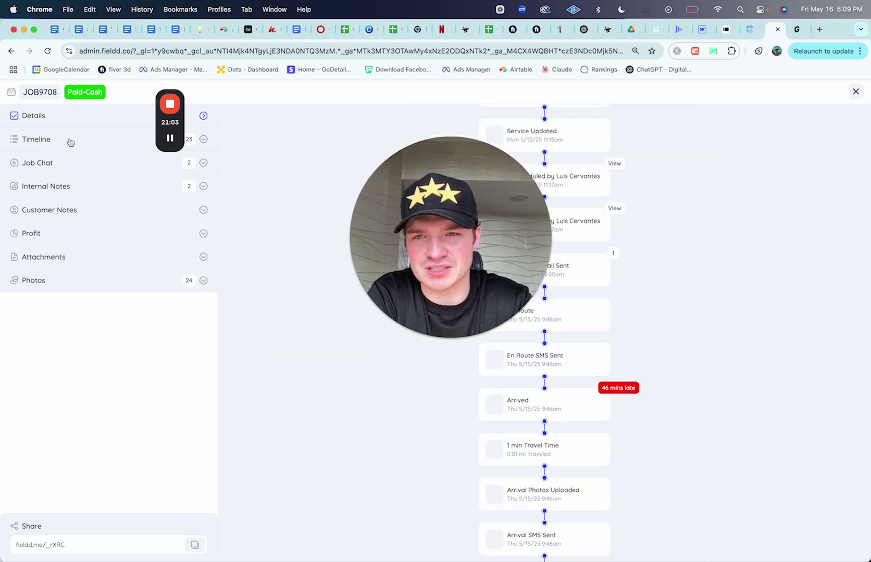
left_click_drag(451, 237, 332, 224)
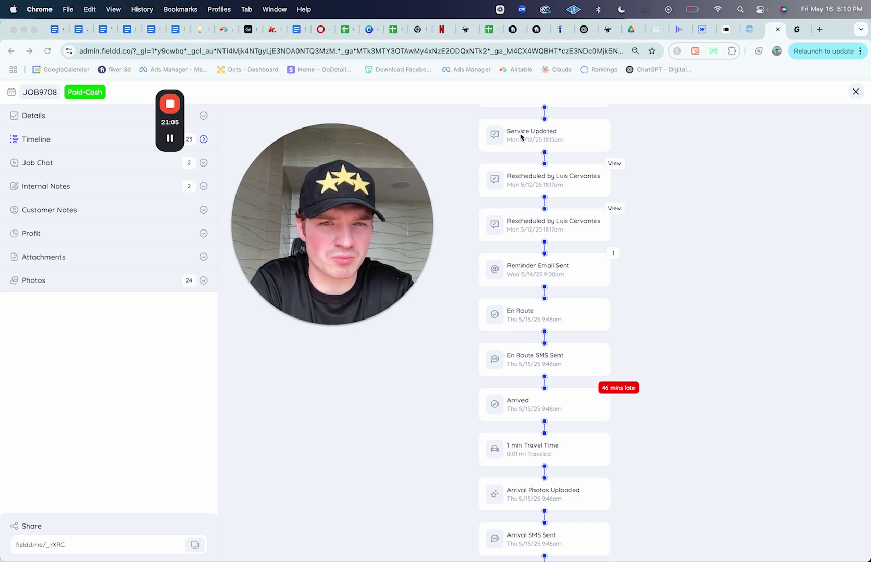
scroll(579, 311, "down", 5)
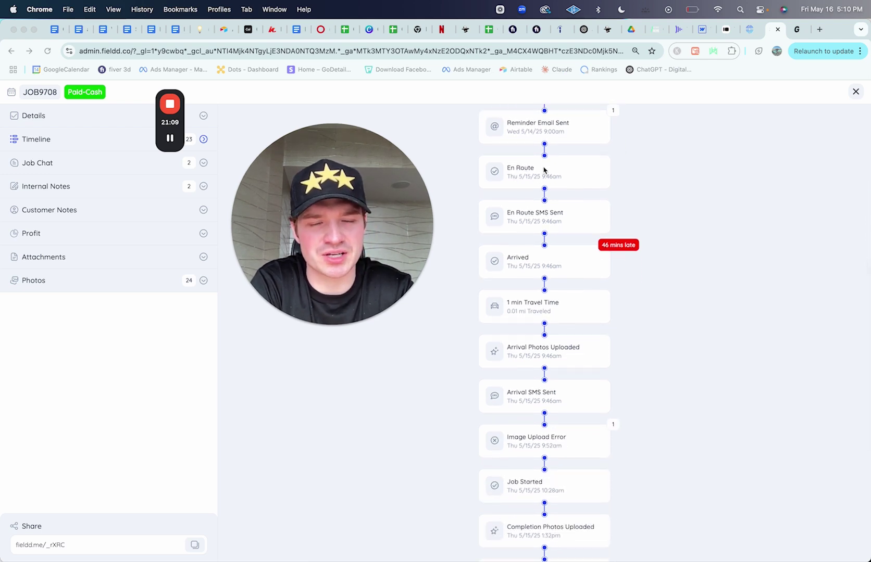
scroll(551, 217, "down", 2)
left_click(688, 9)
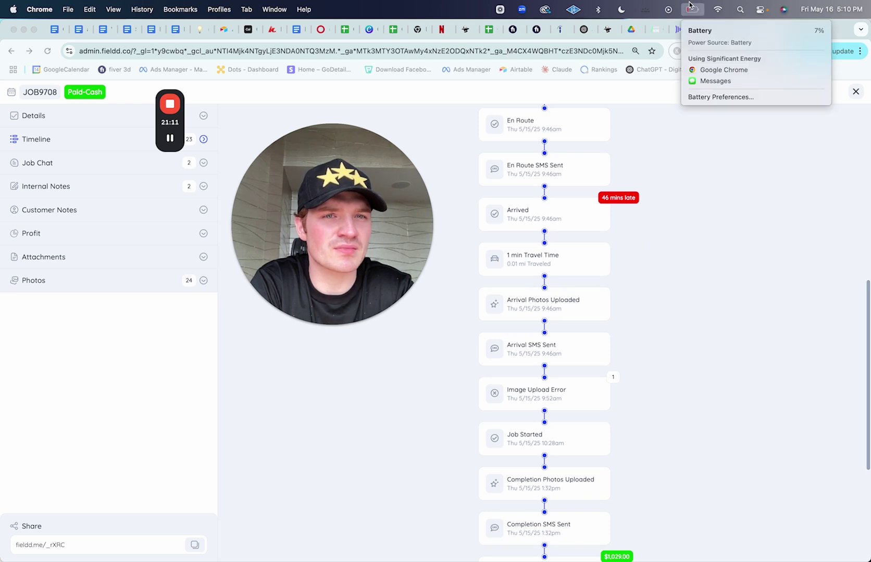
left_click(629, 144)
scroll(570, 255, "down", 3)
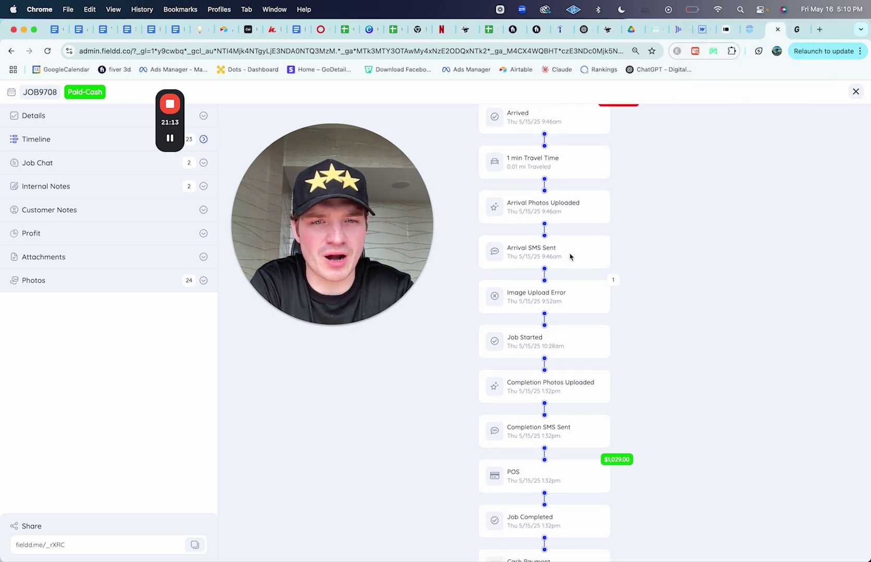
scroll(570, 256, "down", 4)
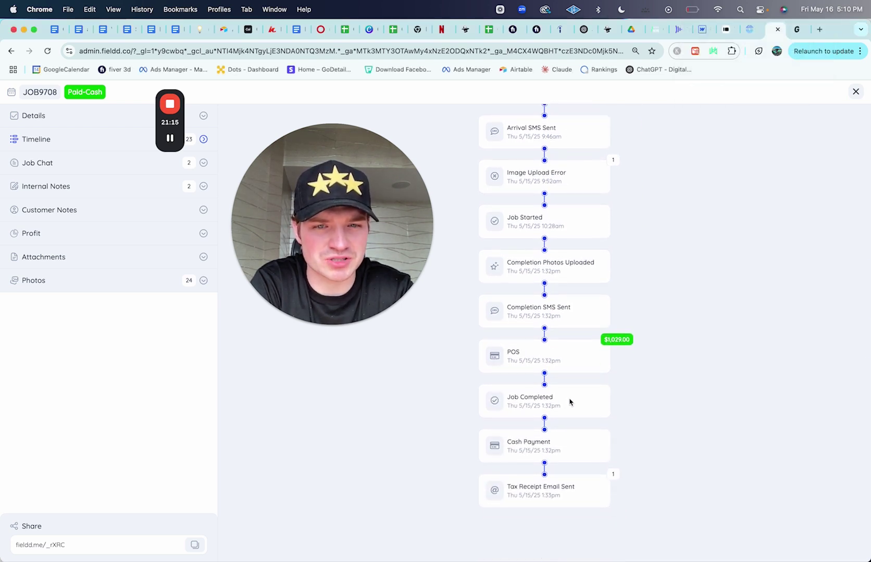
Step: View the job's first Before van photo and the next two photos full size, then close the viewer
left_click(113, 284)
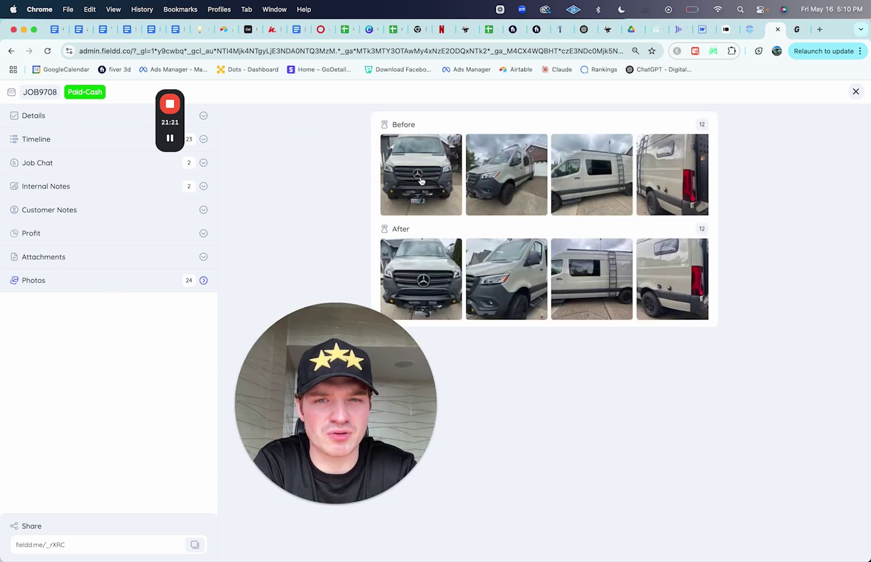
left_click(422, 179)
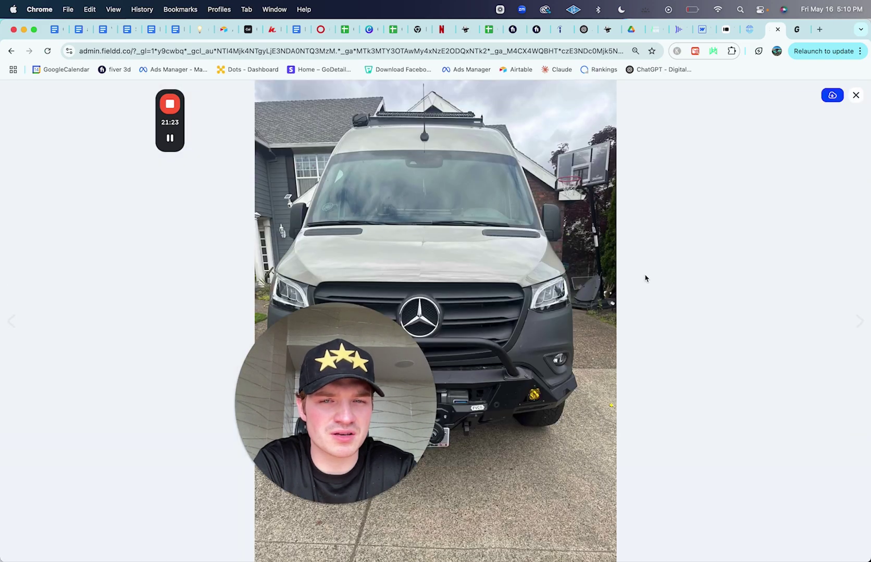
key("Right")
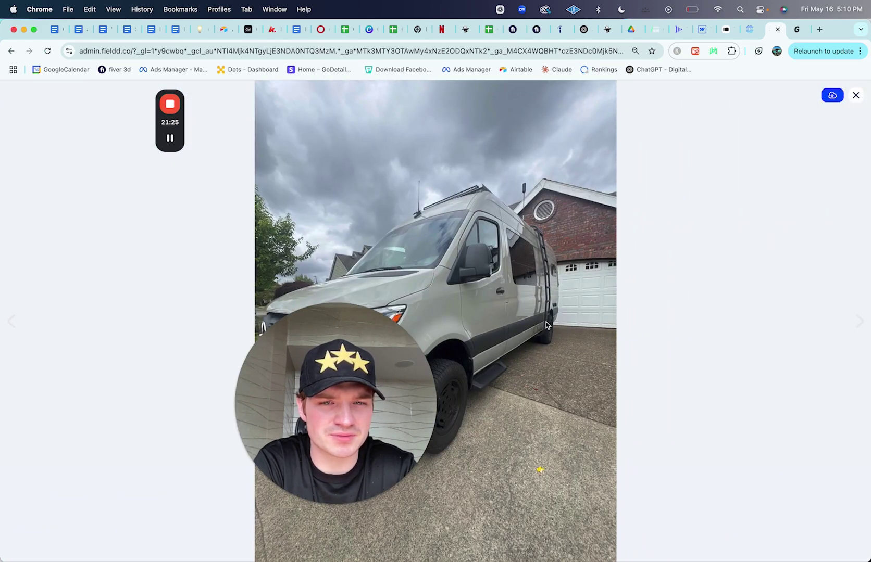
key("Right")
key("Right")
key("Right")
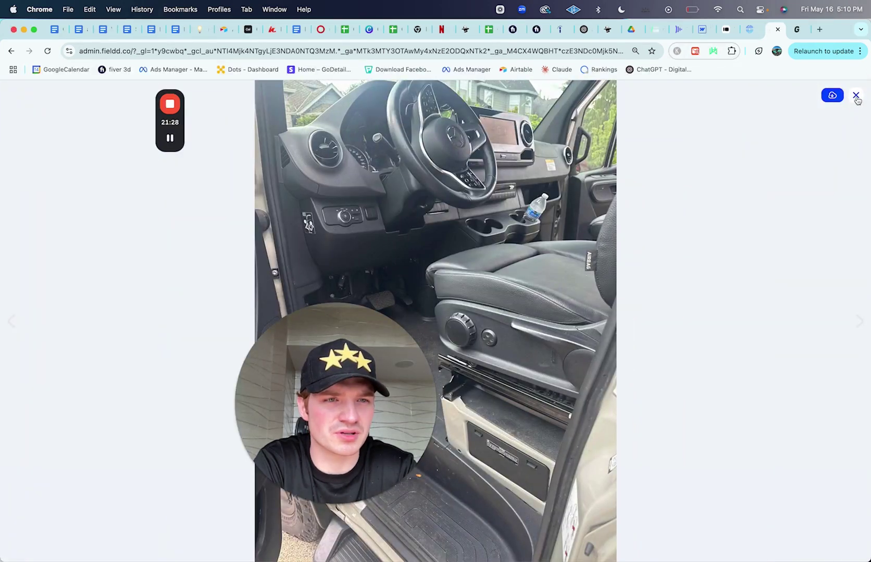
left_click(856, 96)
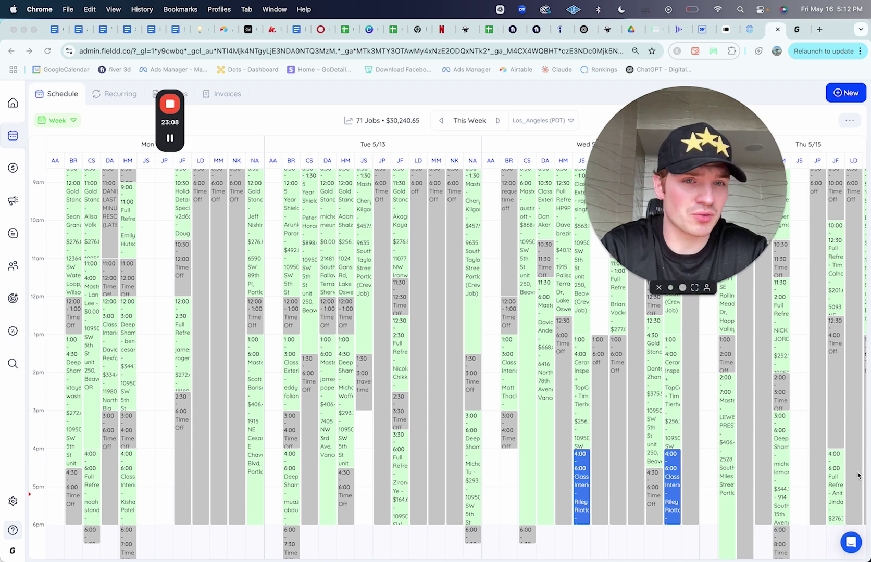
Step: Open the help widget, then try booking a past schedule slot, triggering the past-booking warning
left_click(853, 552)
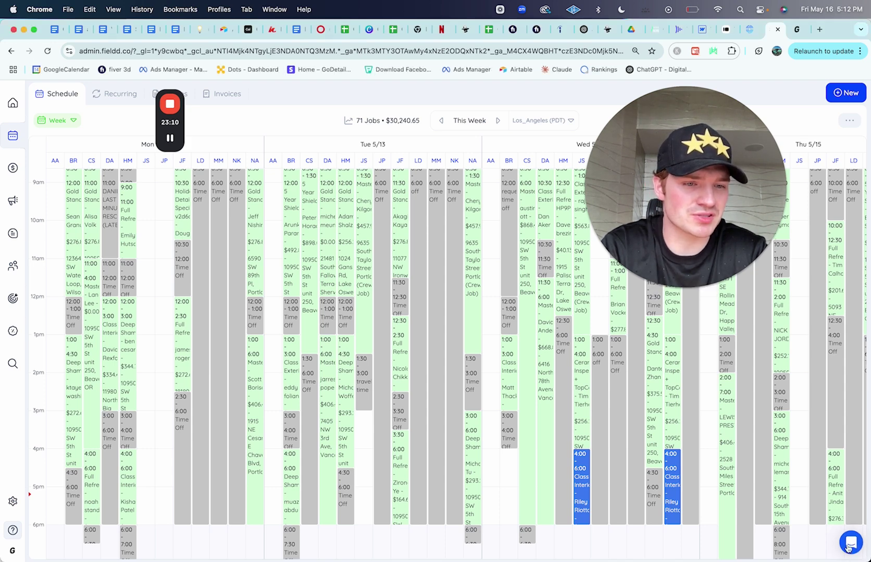
left_click(855, 548)
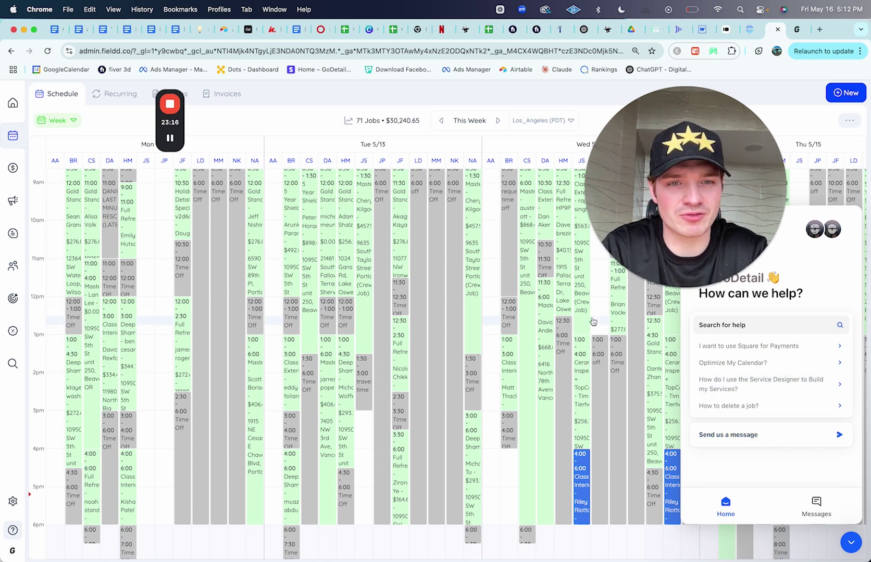
scroll(597, 317, "down", 5)
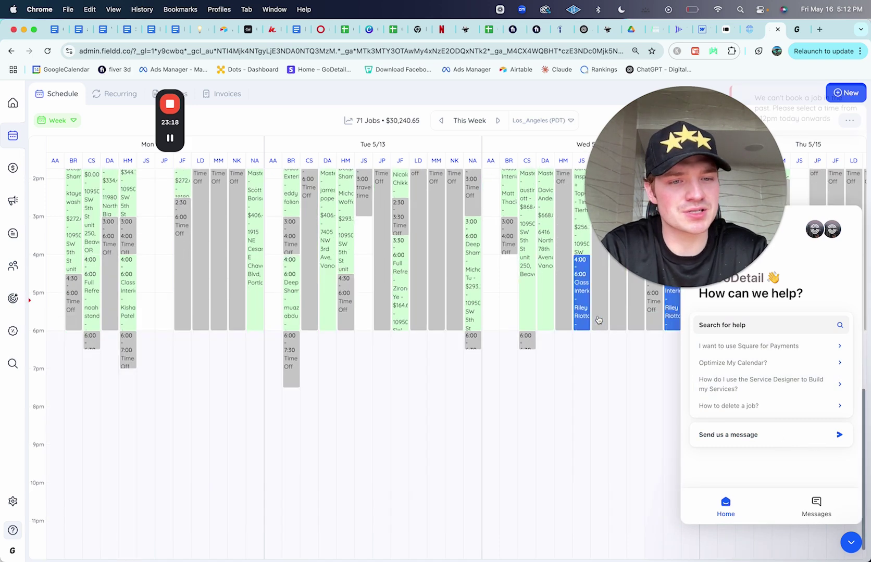
left_click(598, 323)
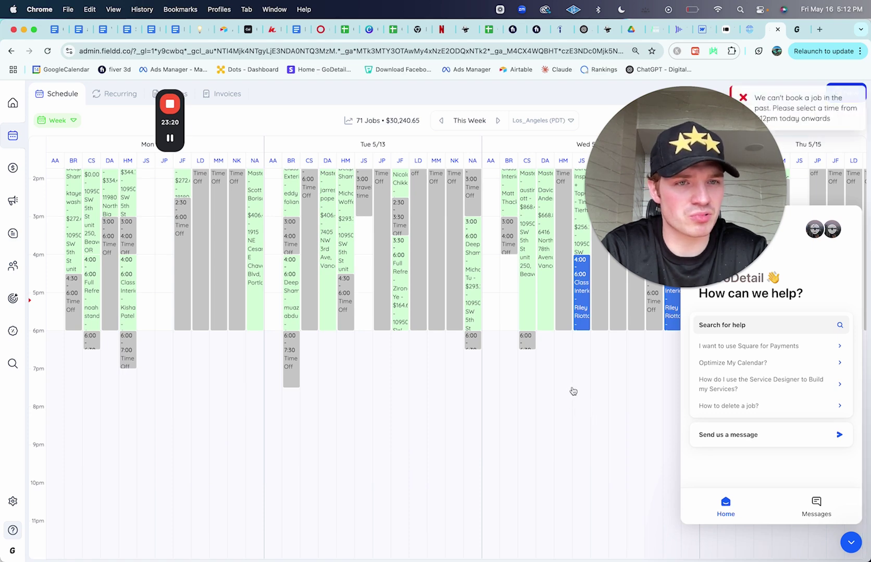
scroll(269, 293, "up", 3)
scroll(269, 294, "up", 2)
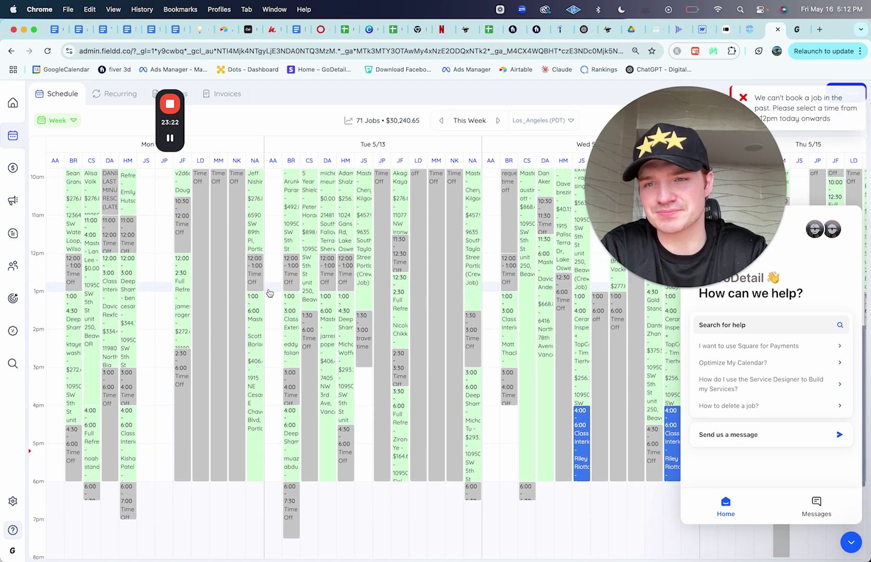